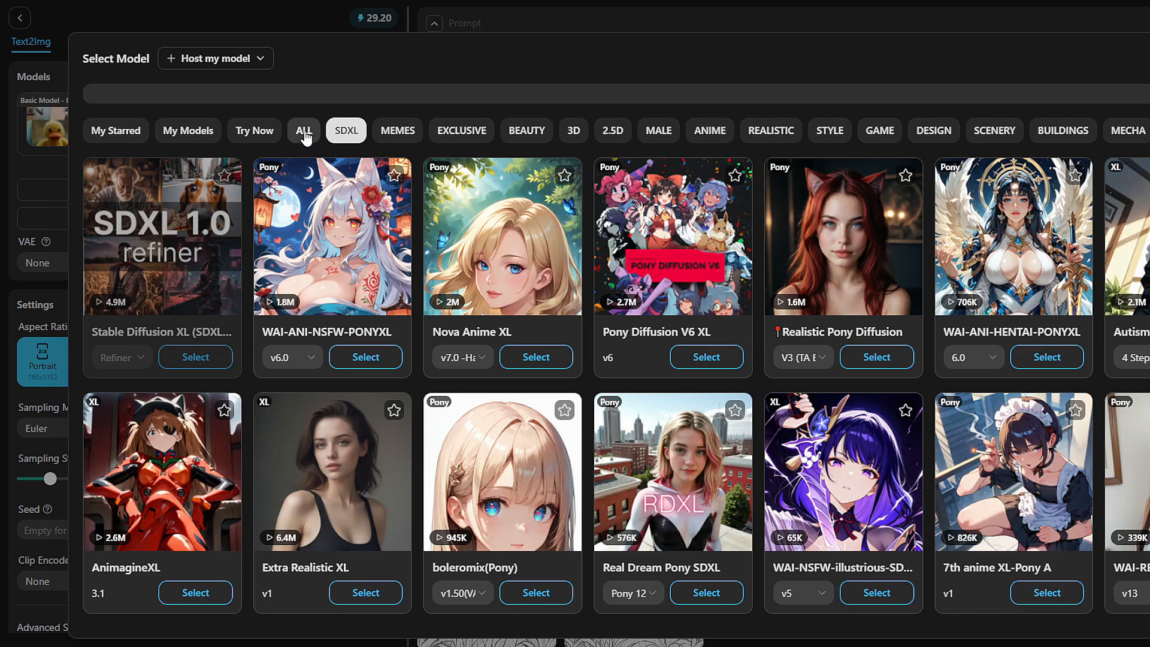
Choose Stable Diffusion 3 SD3 in the medium version as the base model from the list of all models.
left_click(305, 132)
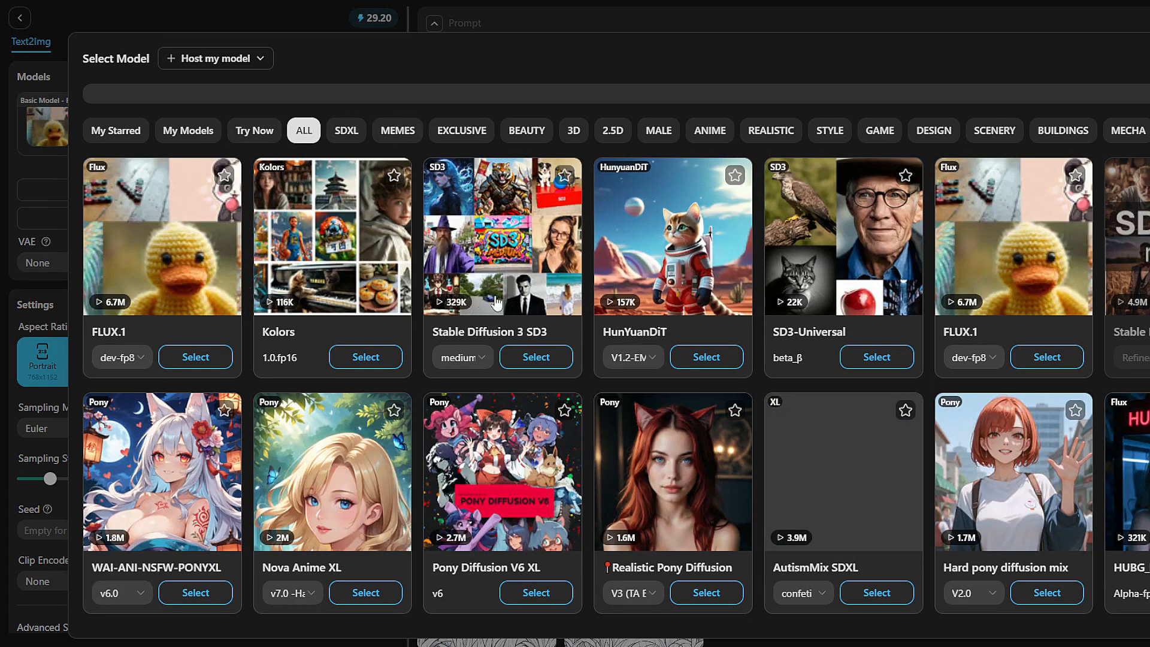
left_click(535, 357)
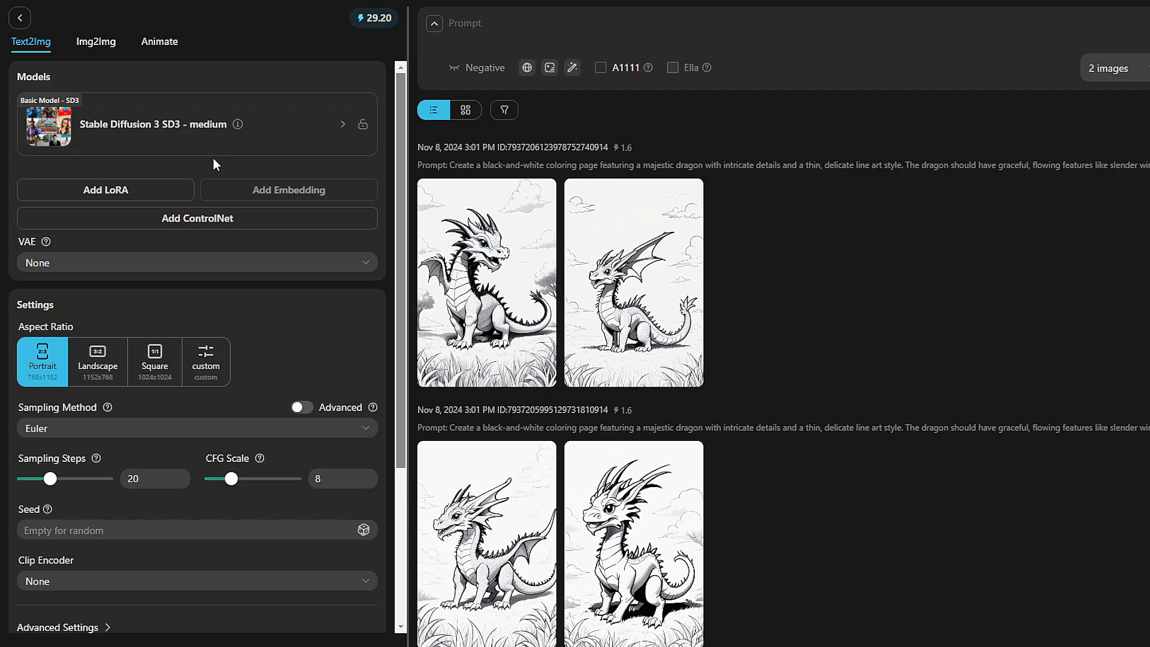
Add the Animal Coloring Book V2 LoRA and apply the author's recommended base model and negative prompt.
left_click(113, 189)
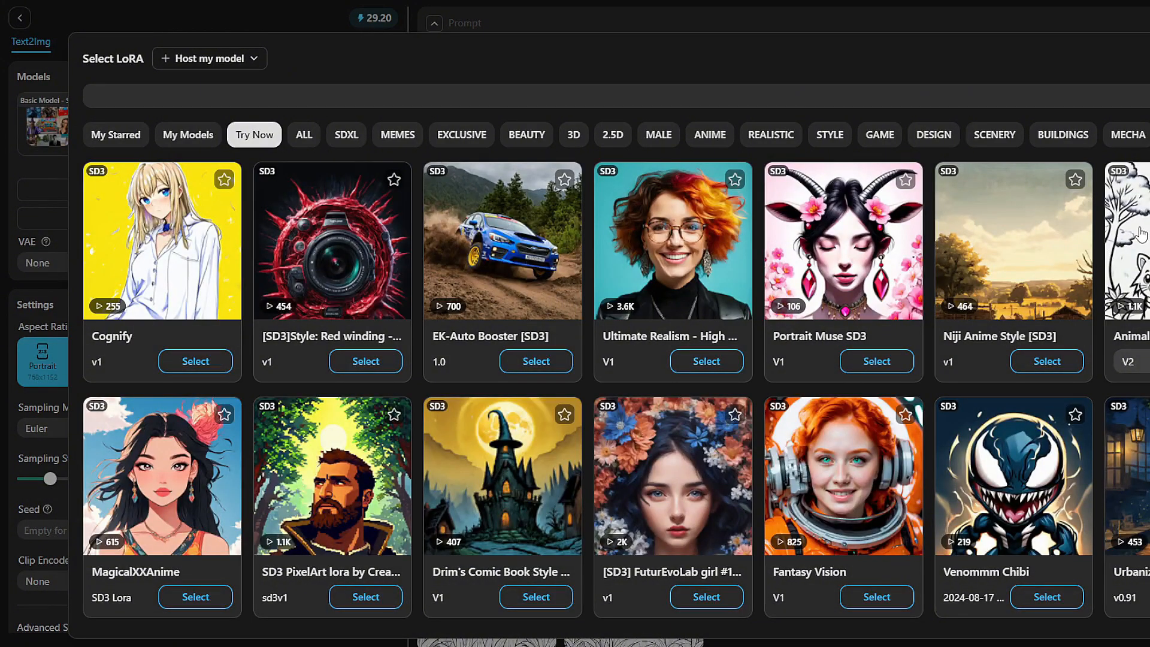
mouse_move(1141, 234)
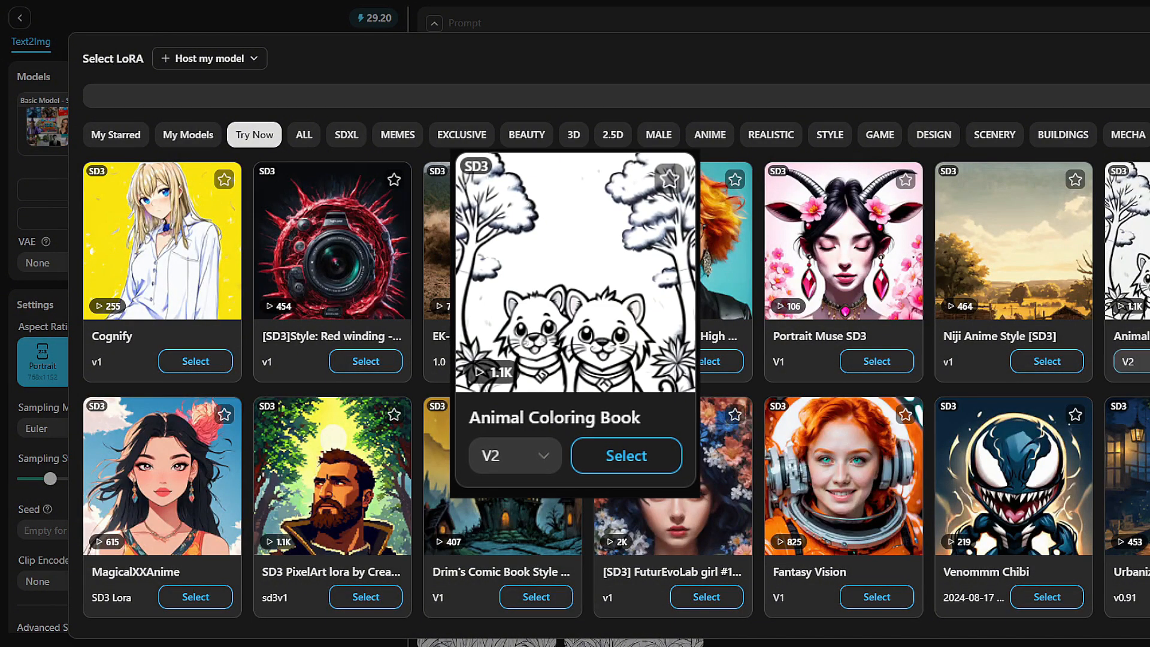
left_click(1145, 363)
left_click(1146, 365)
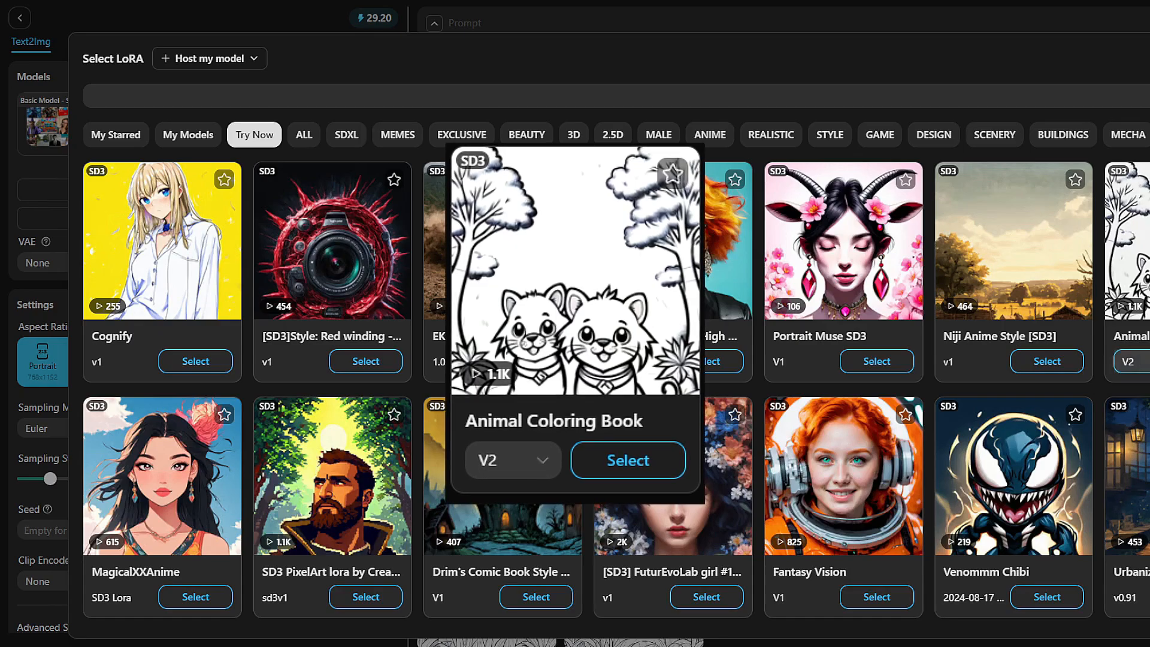
left_click(629, 461)
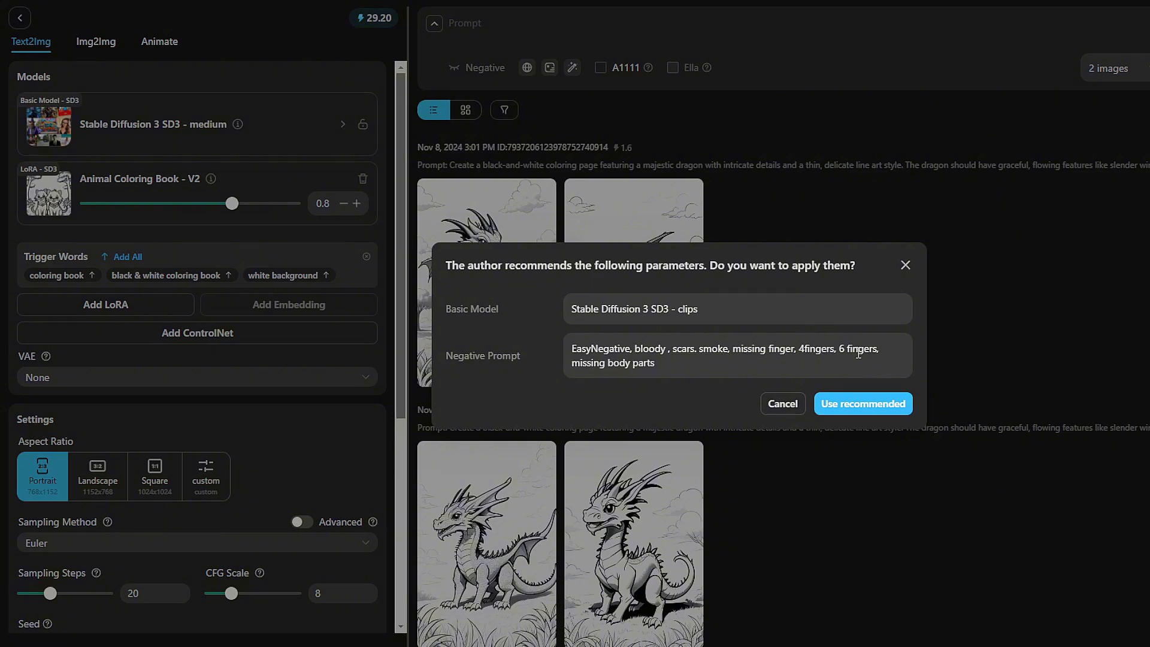
left_click(861, 405)
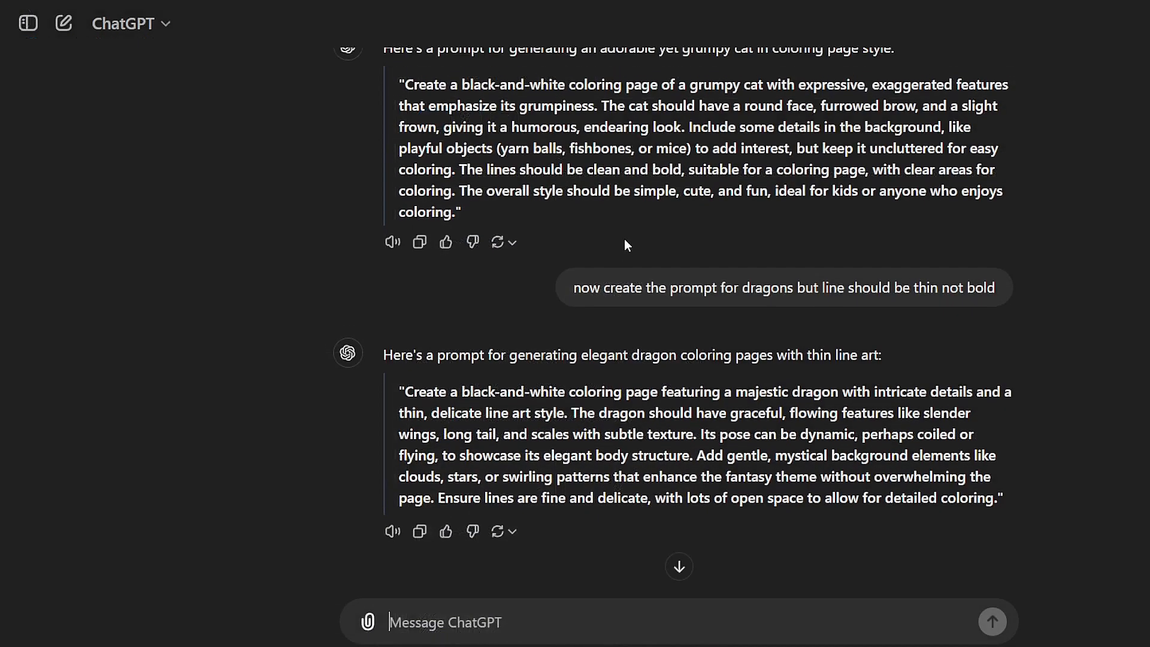
Copy the thin-line dragon coloring page prompt from ChatGPT into the image generator's prompt and add all of the LoRA's trigger words.
scroll(624, 239, "up", 1)
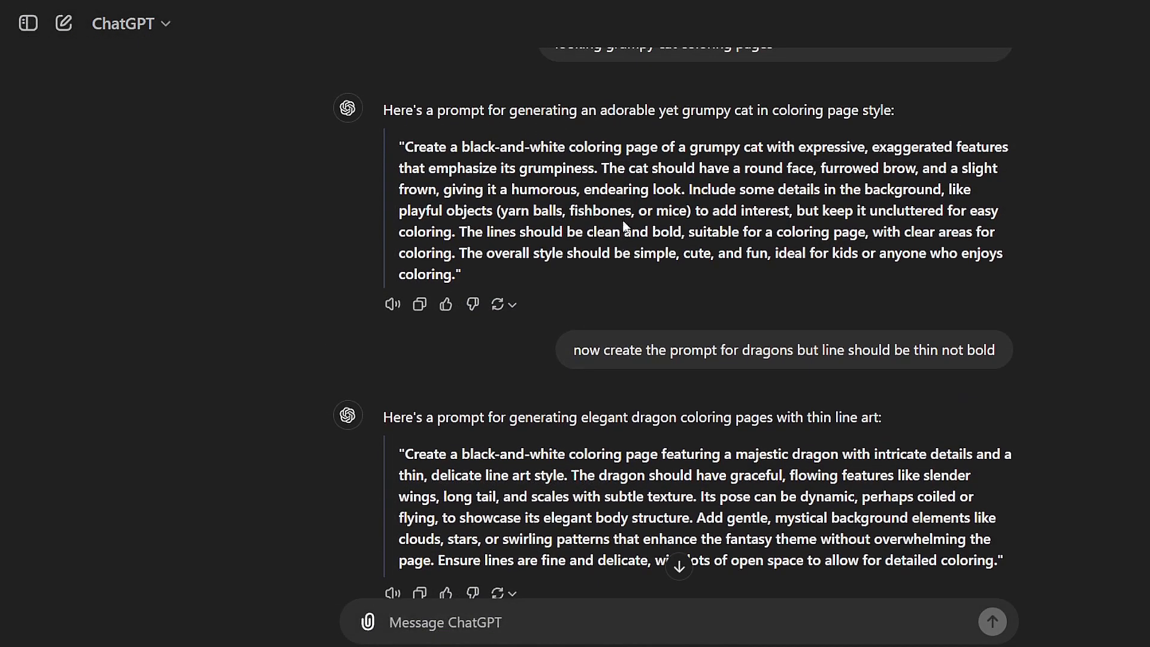
scroll(633, 207, "up", 1)
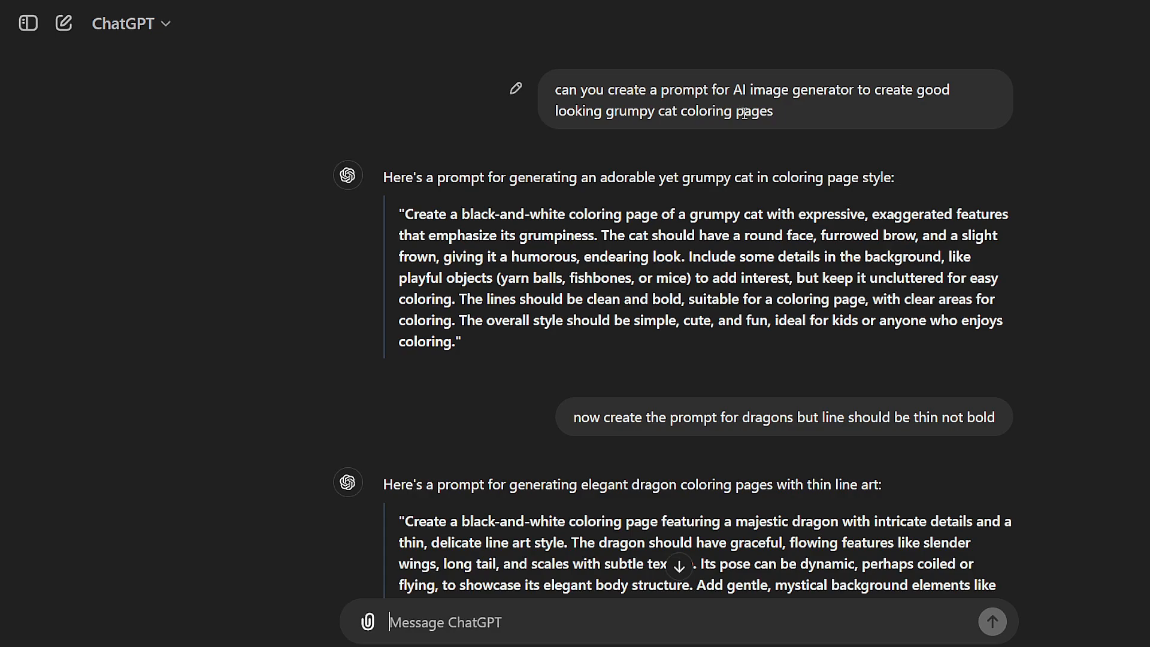
scroll(719, 239, "down", 3)
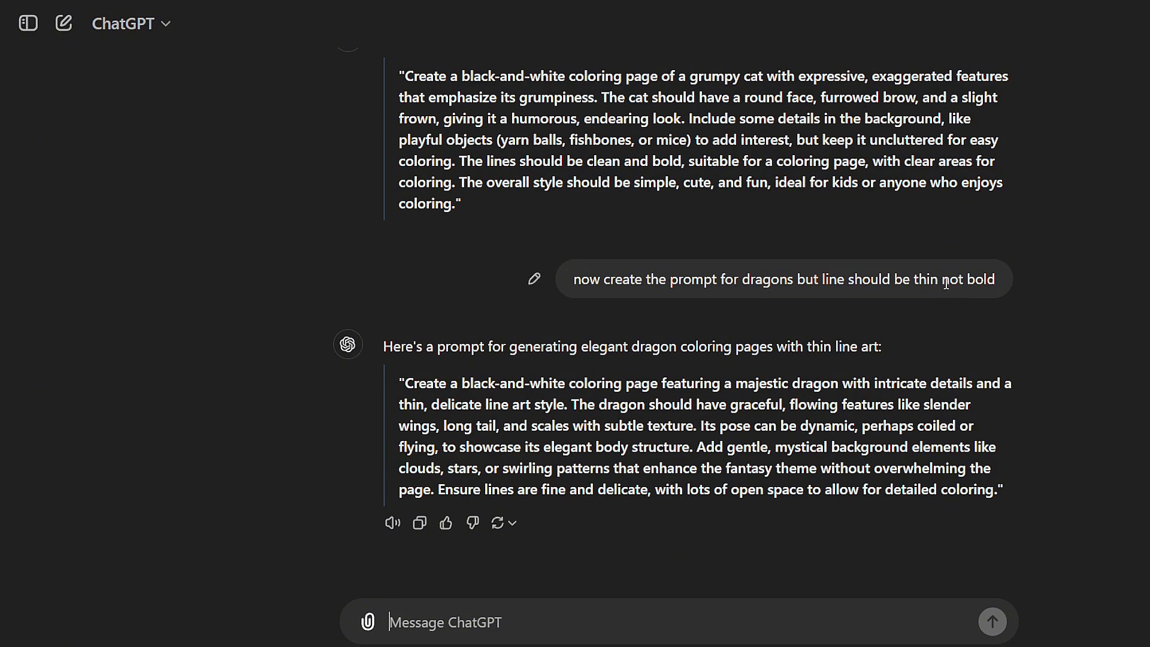
scroll(755, 330, "up", 2)
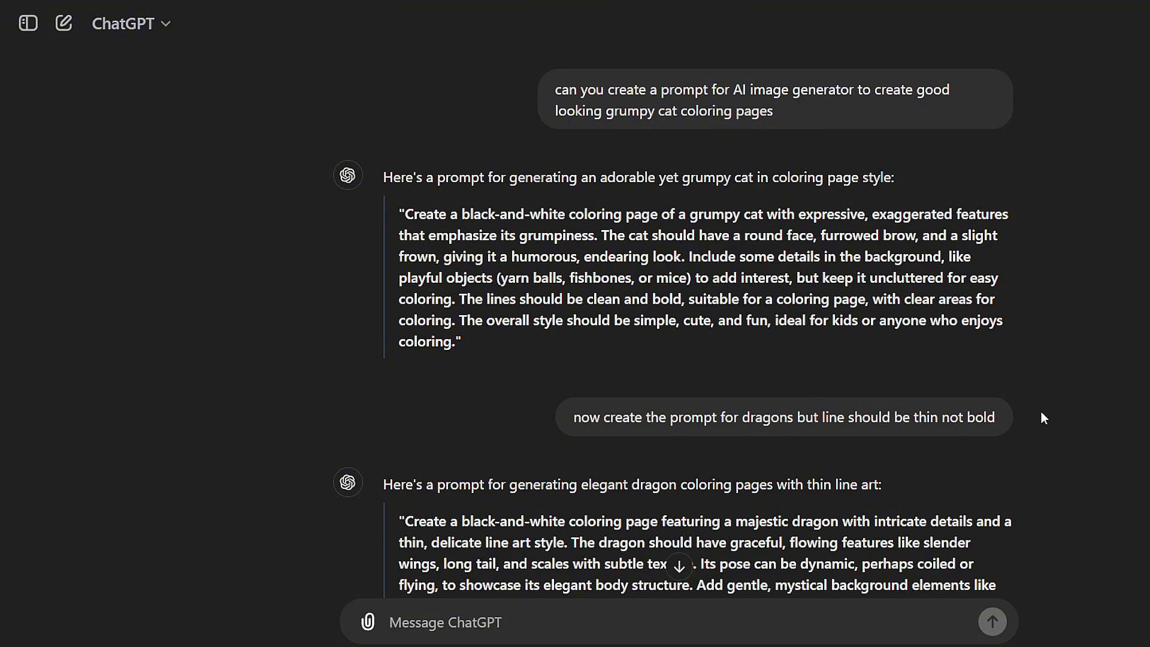
scroll(1041, 412, "down", 3)
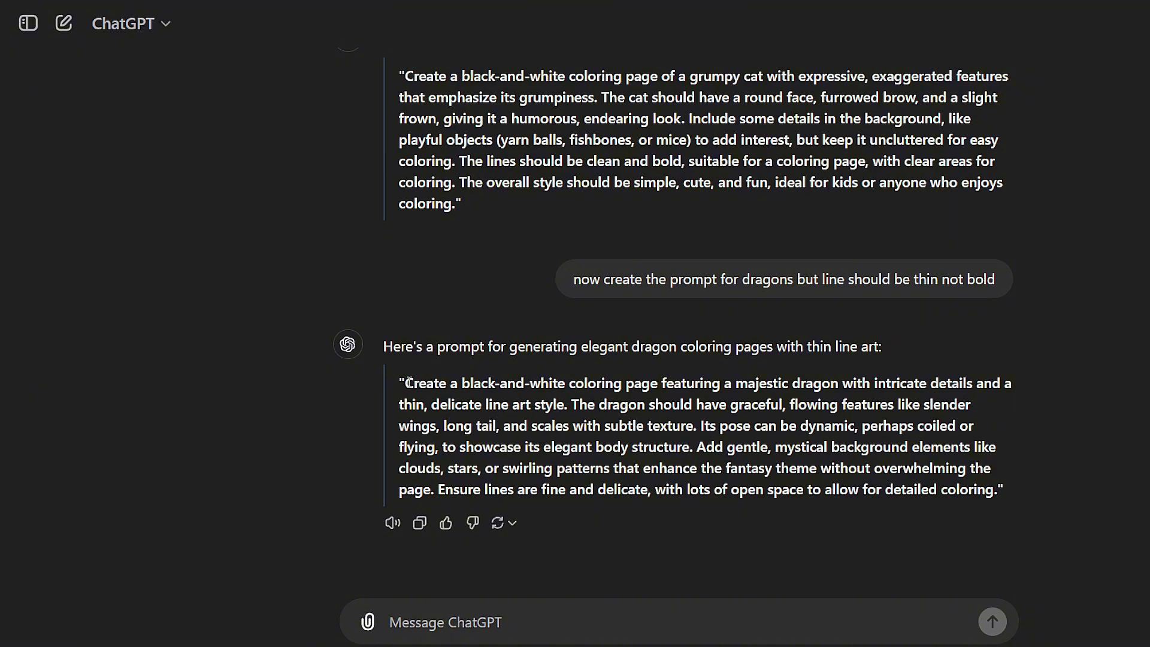
left_click_drag(406, 383, 995, 490)
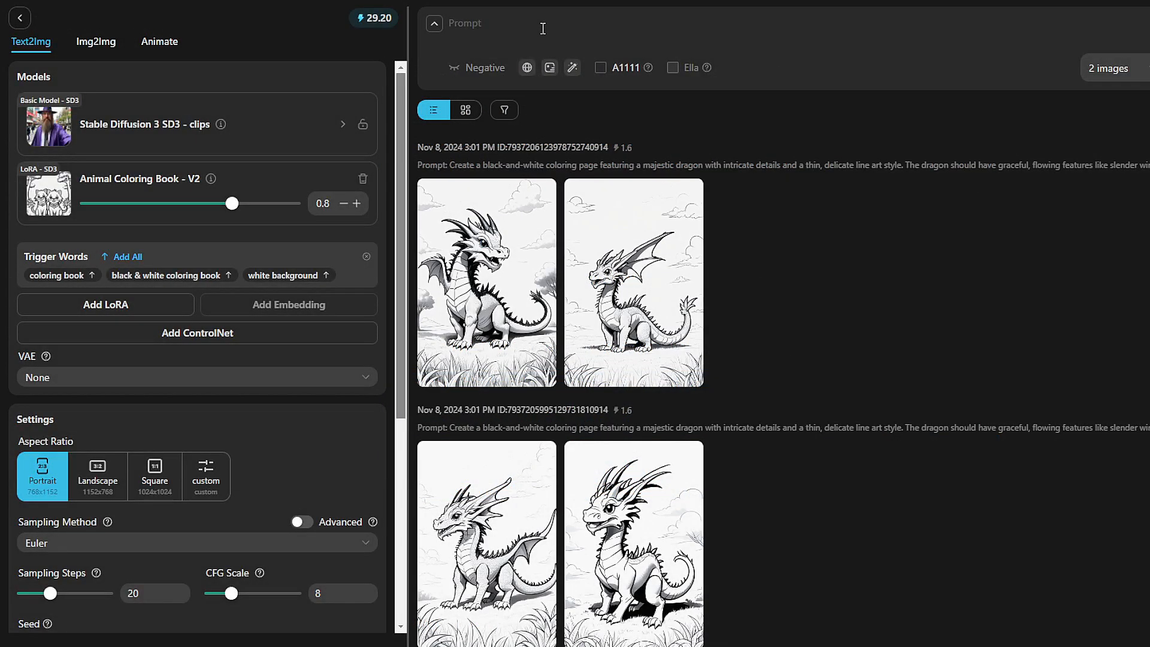
key("ctrl+v")
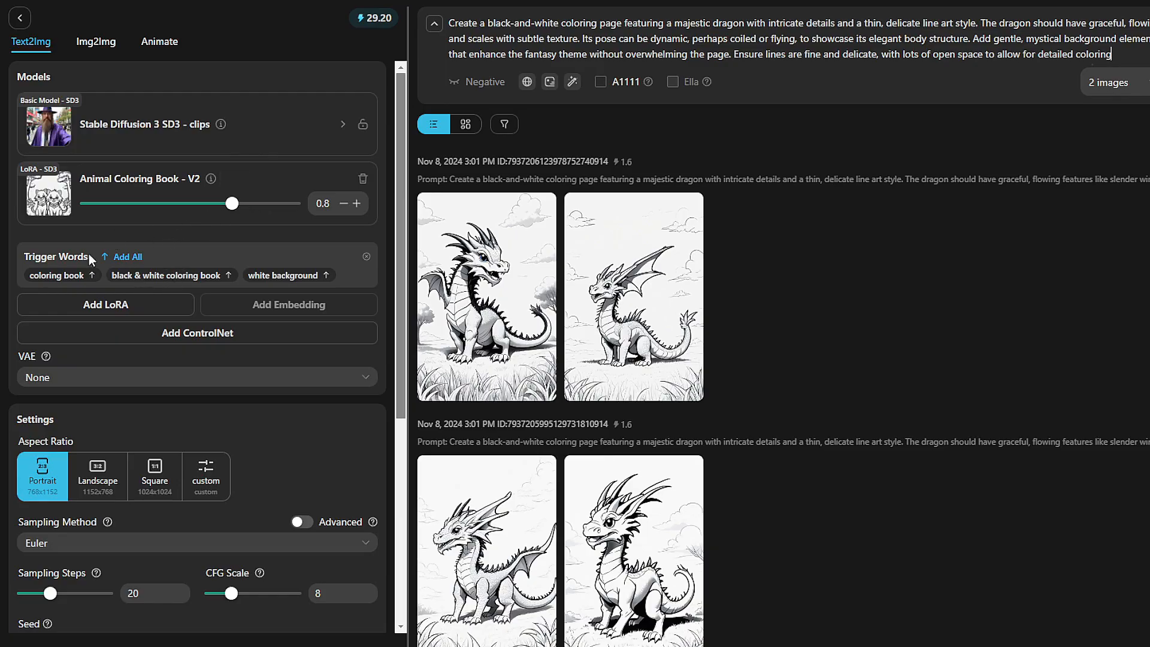
left_click(127, 256)
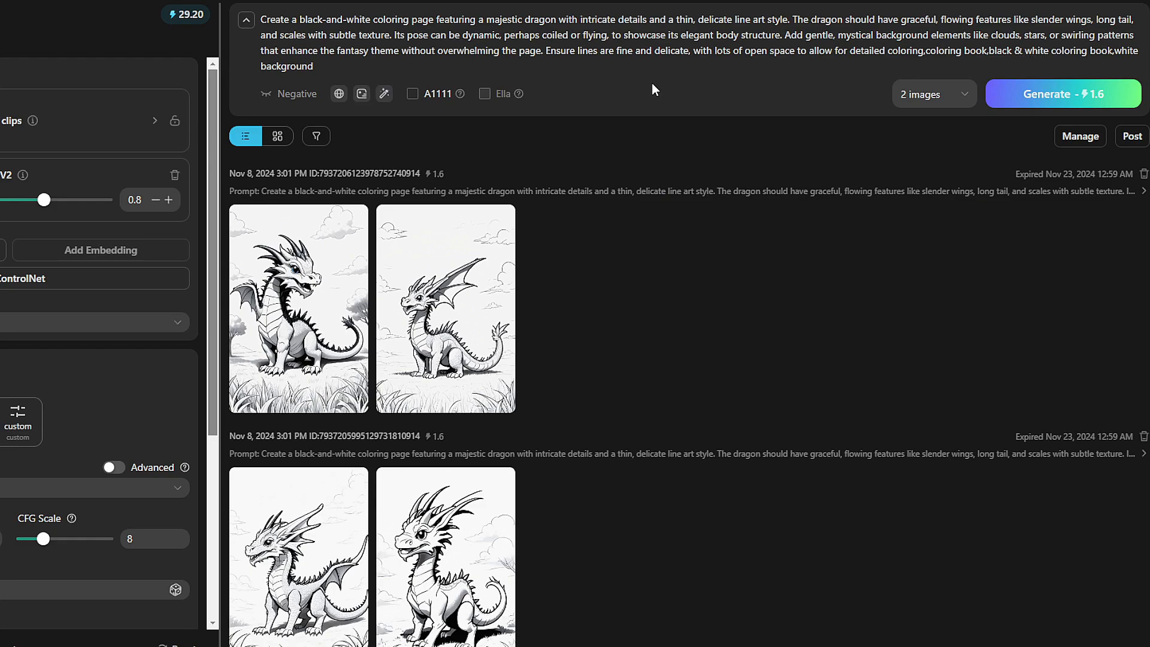
Review the image count options and the generation settings, including aspect ratio, sampling method, sampling steps and CFG scale.
left_click(916, 94)
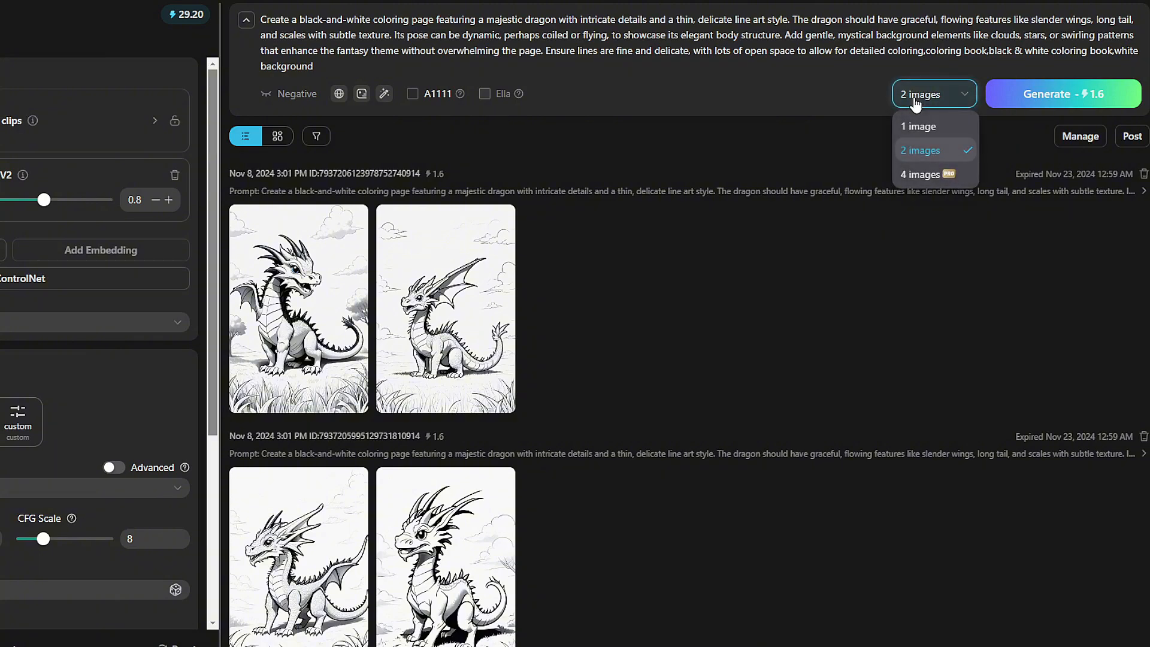
left_click(829, 83)
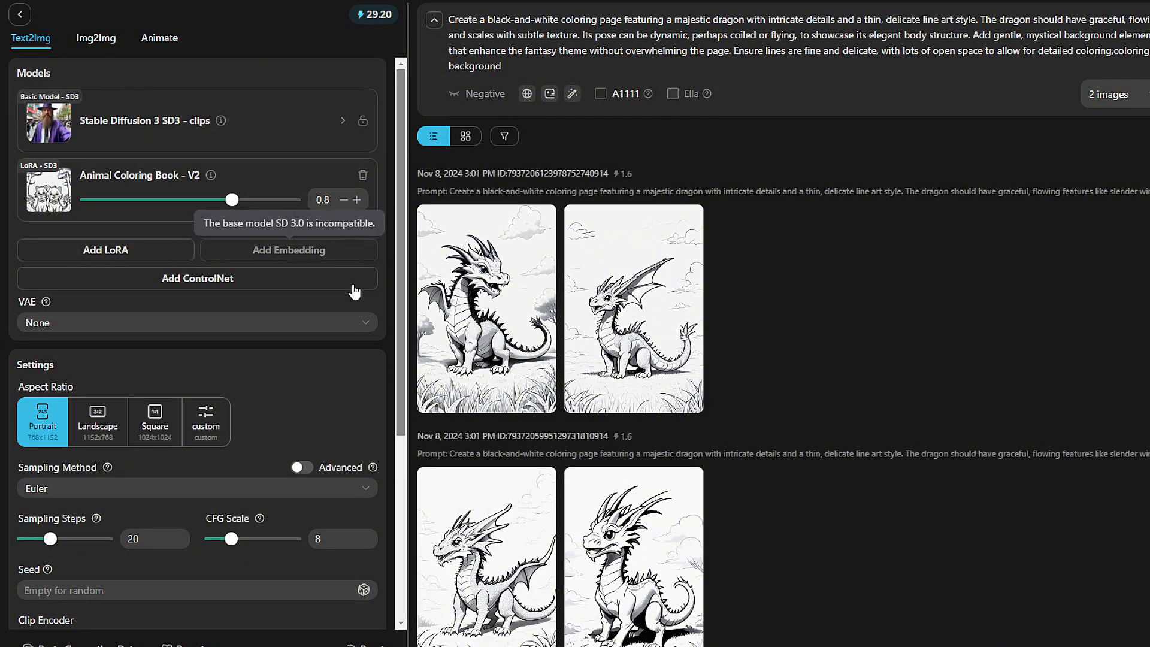
scroll(202, 247, "down", 3)
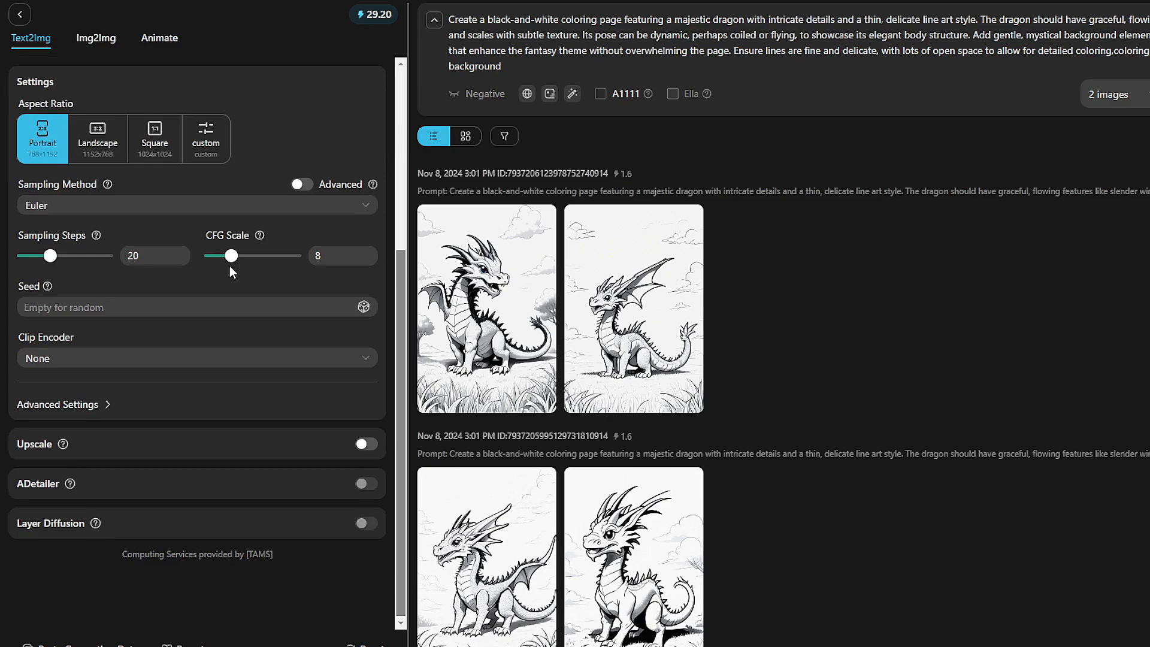
scroll(249, 340, "up", 5)
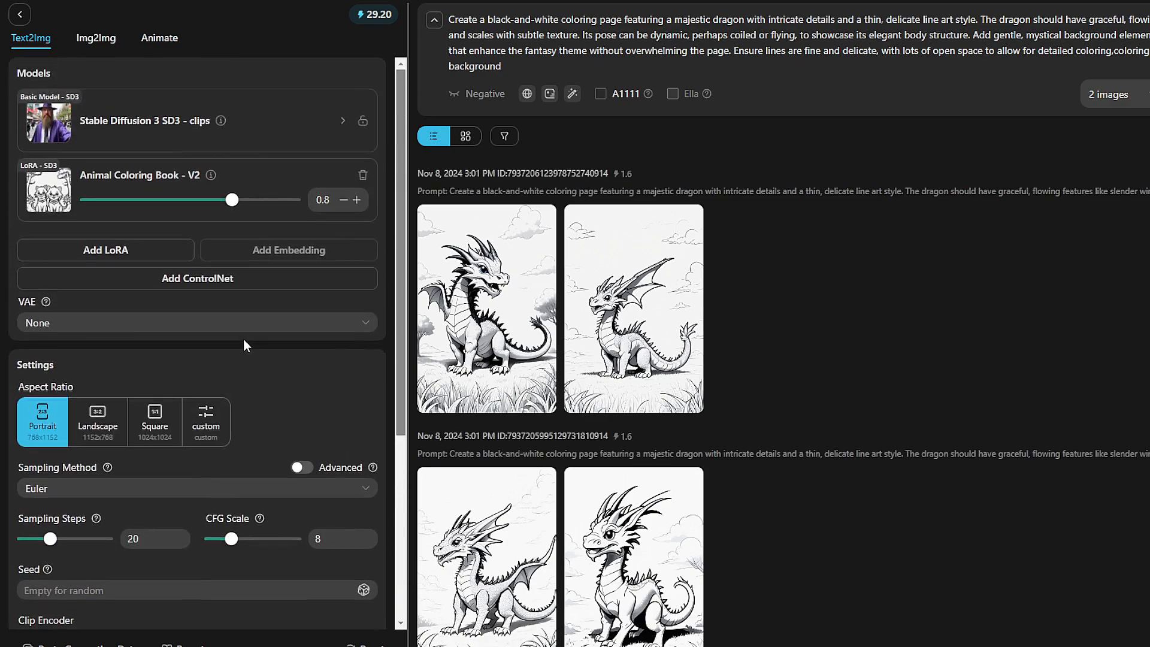
scroll(244, 342, "down", 1)
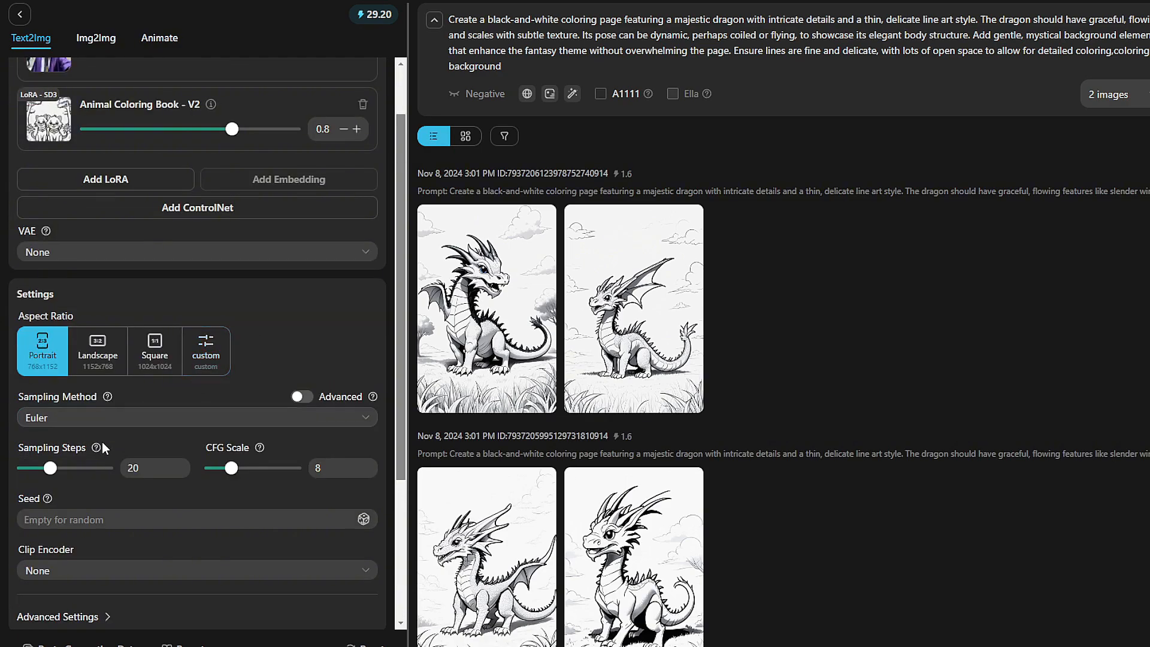
scroll(336, 327, "up", 1)
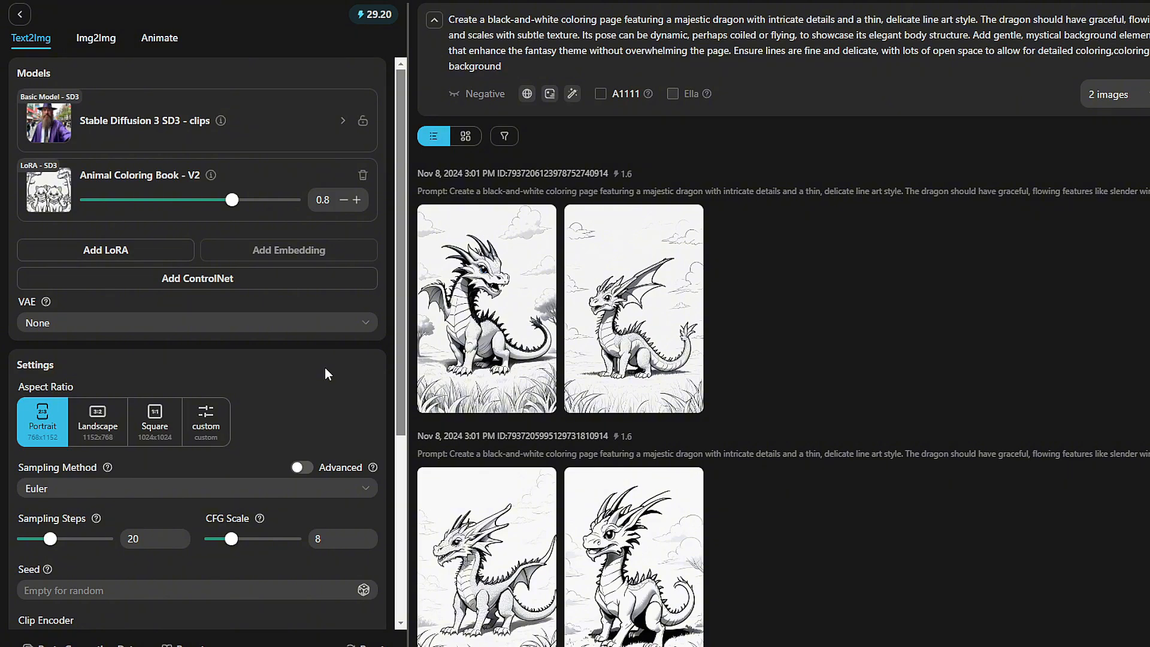
scroll(285, 390, "down", 1)
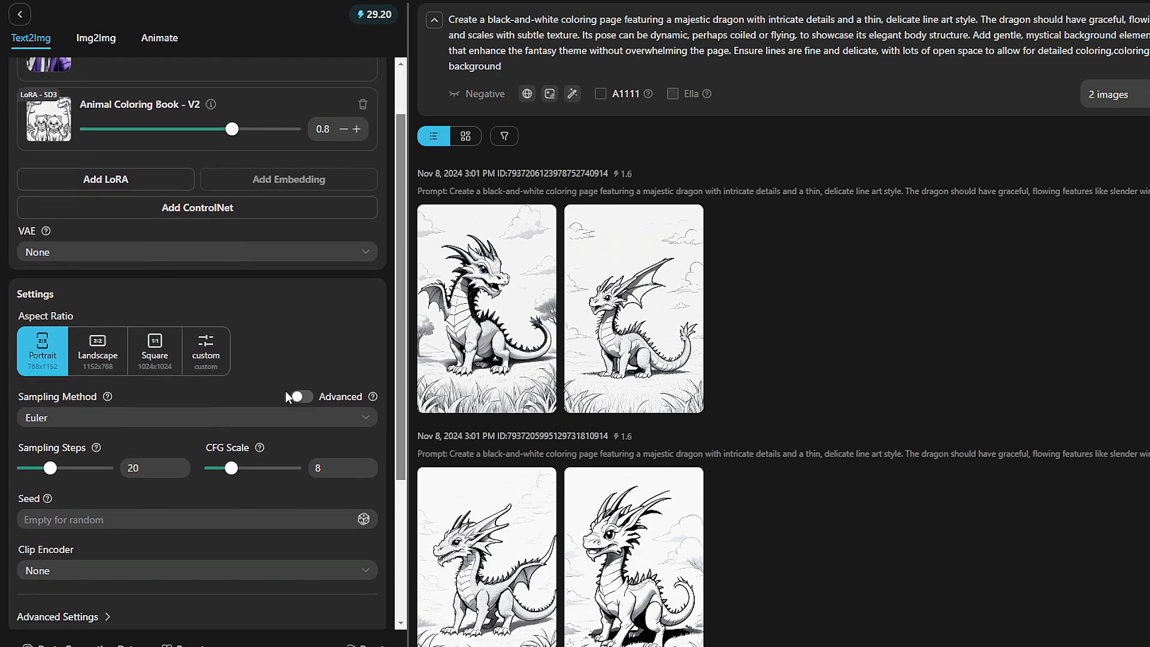
scroll(288, 391, "up", 1)
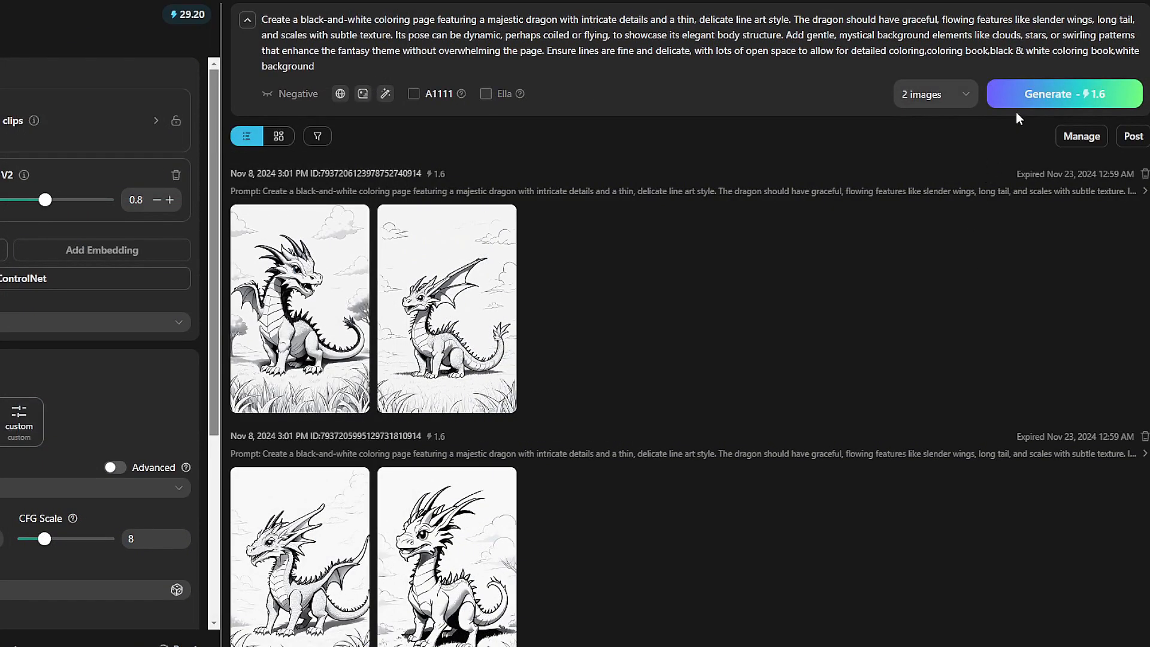
Generate two batches of two dragon images from the prompt and try to queue a third batch.
left_click(1023, 103)
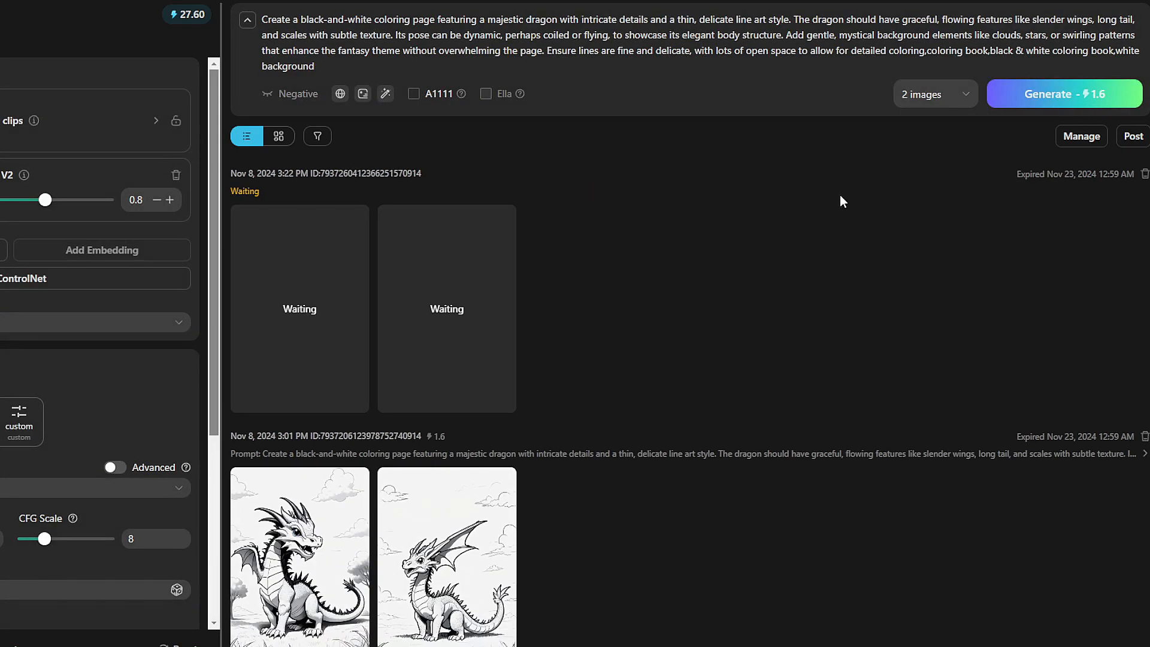
left_click(1028, 92)
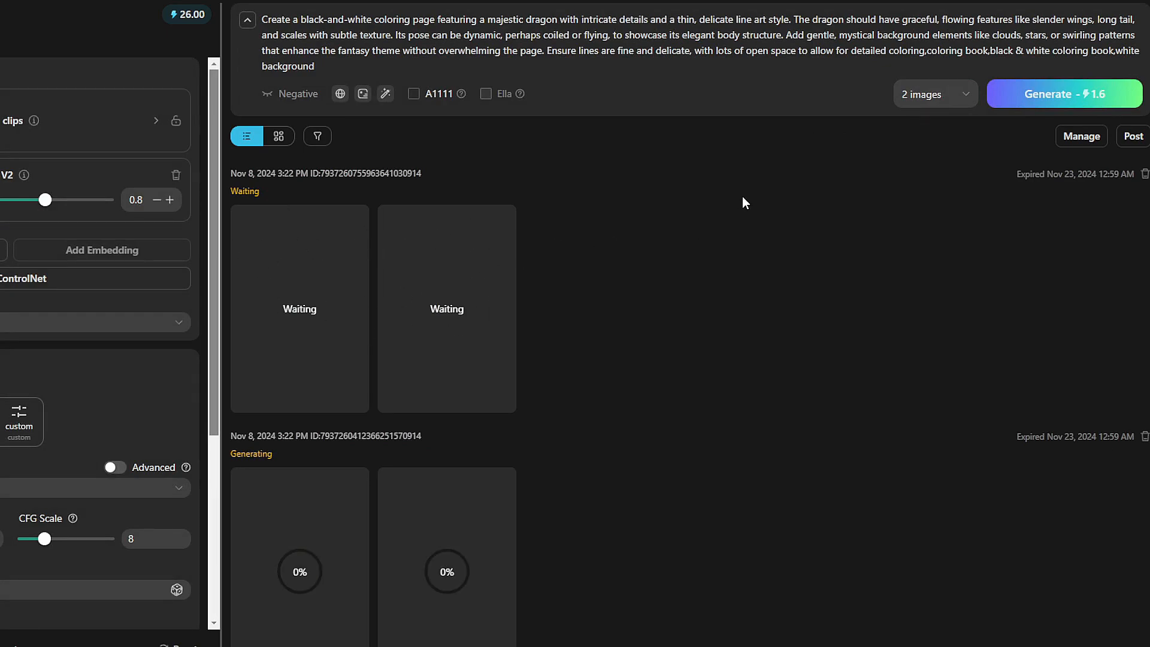
left_click(1029, 102)
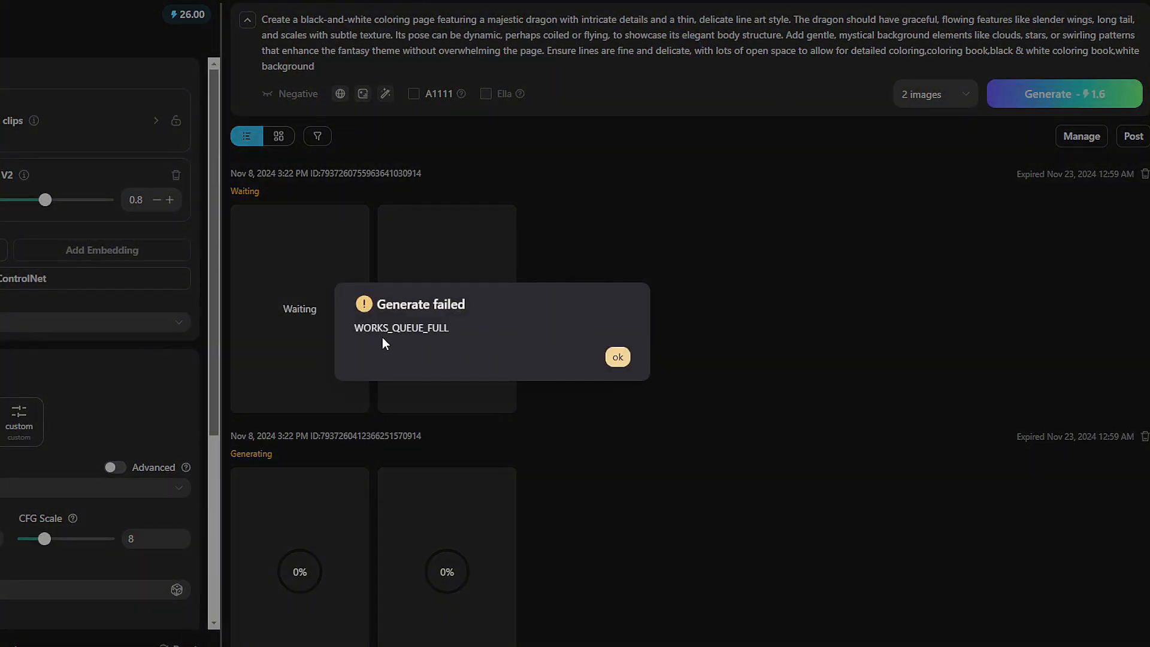
left_click(618, 357)
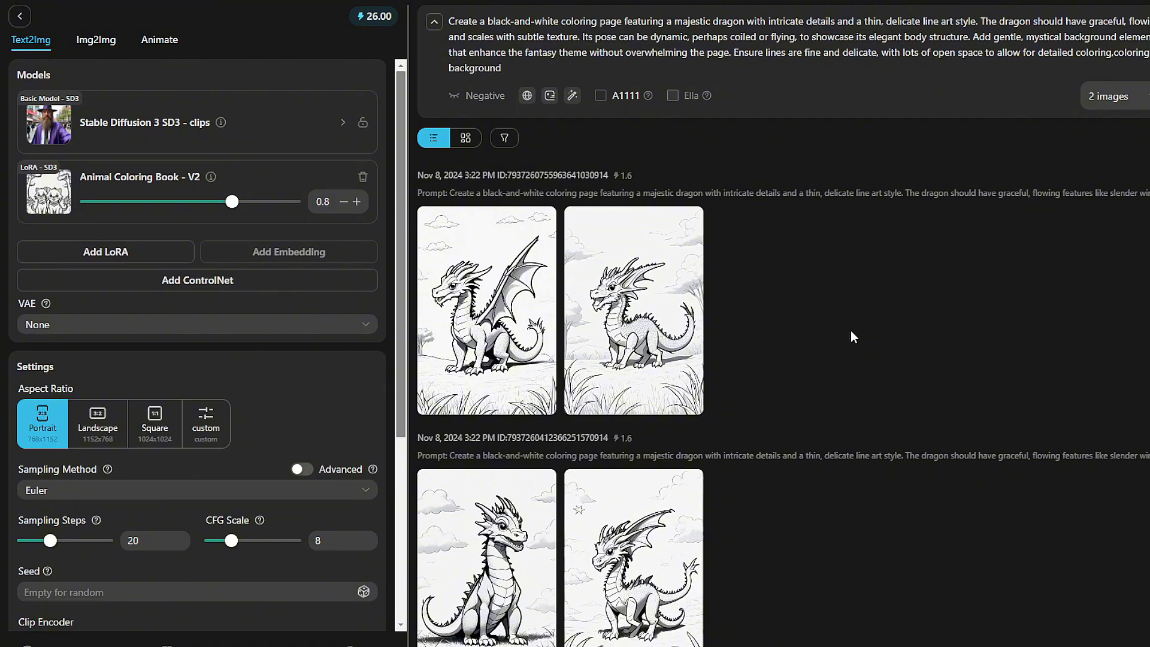
Inspect the two images of the newest dragon batch enlarged and return to the results list.
left_click(505, 325)
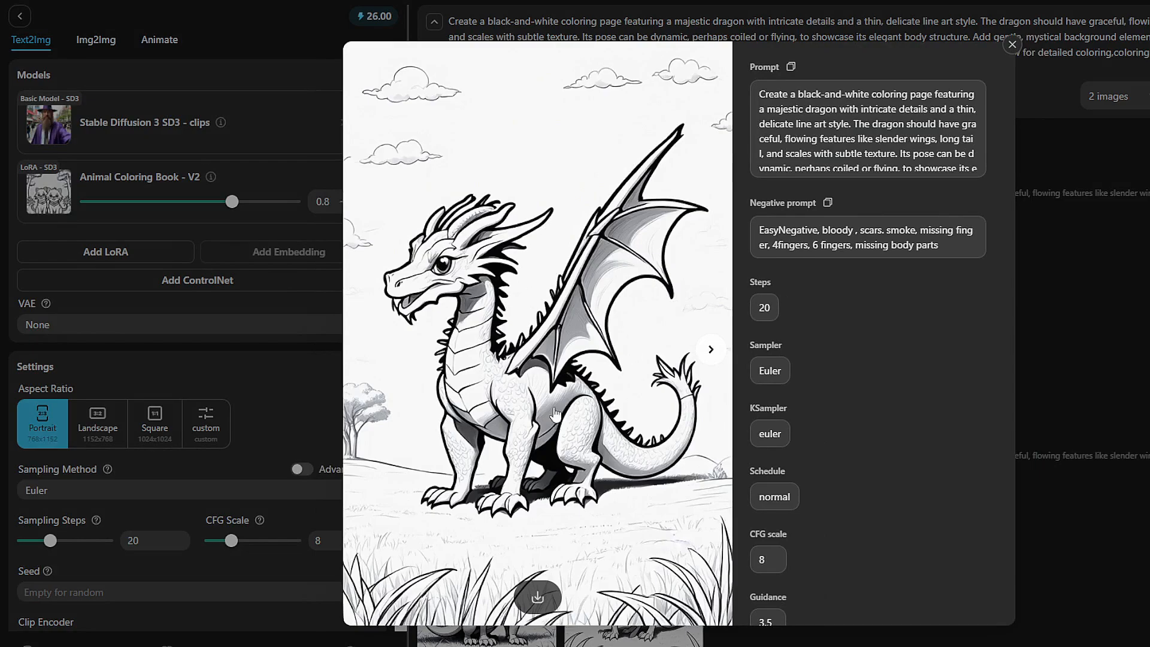
left_click(711, 349)
left_click(671, 360)
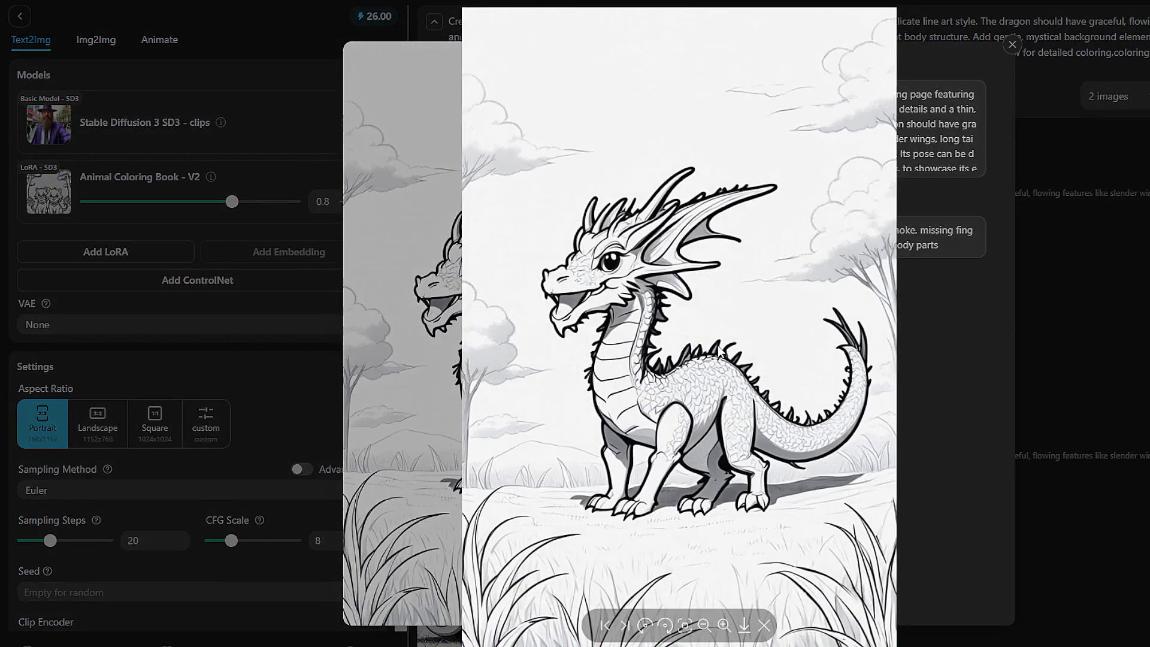
left_click(940, 325)
key("Escape")
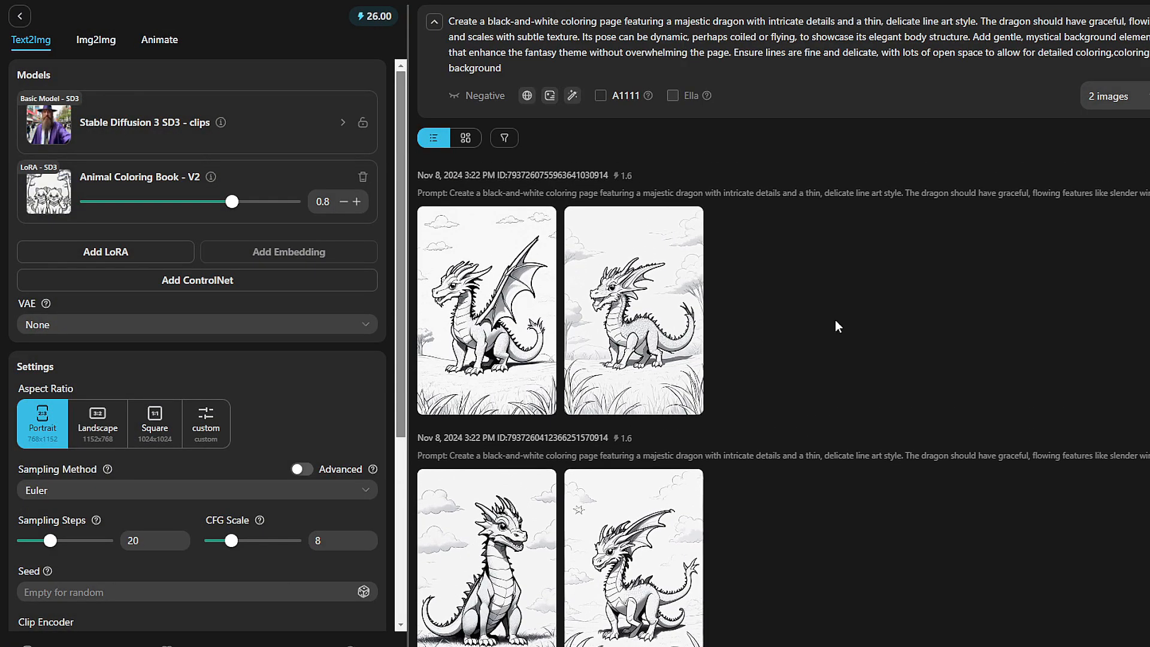
scroll(811, 331, "down", 1)
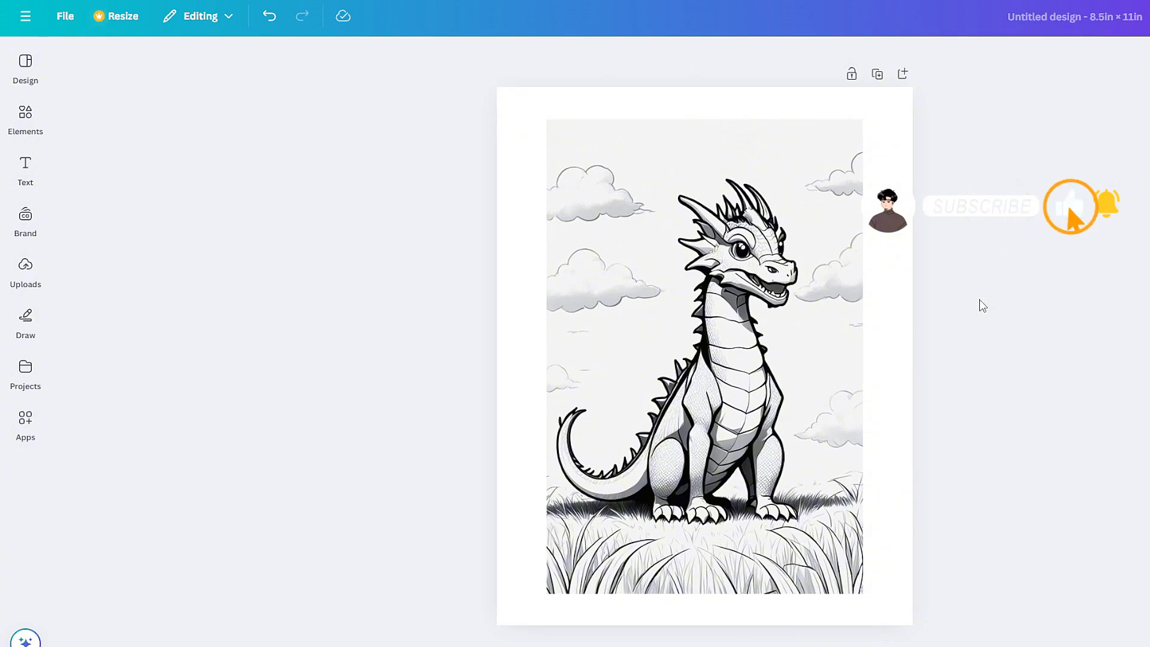
Open the dragon image's adjustment settings and raise the contrast of the whole image to 100.
left_click(855, 289)
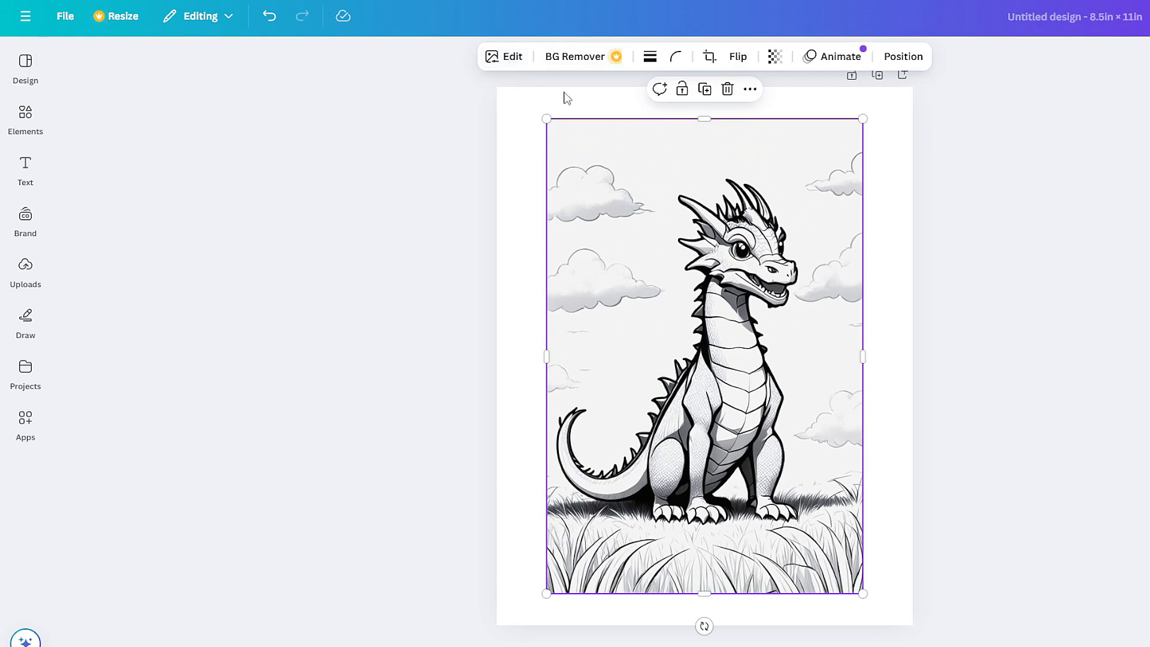
left_click(506, 58)
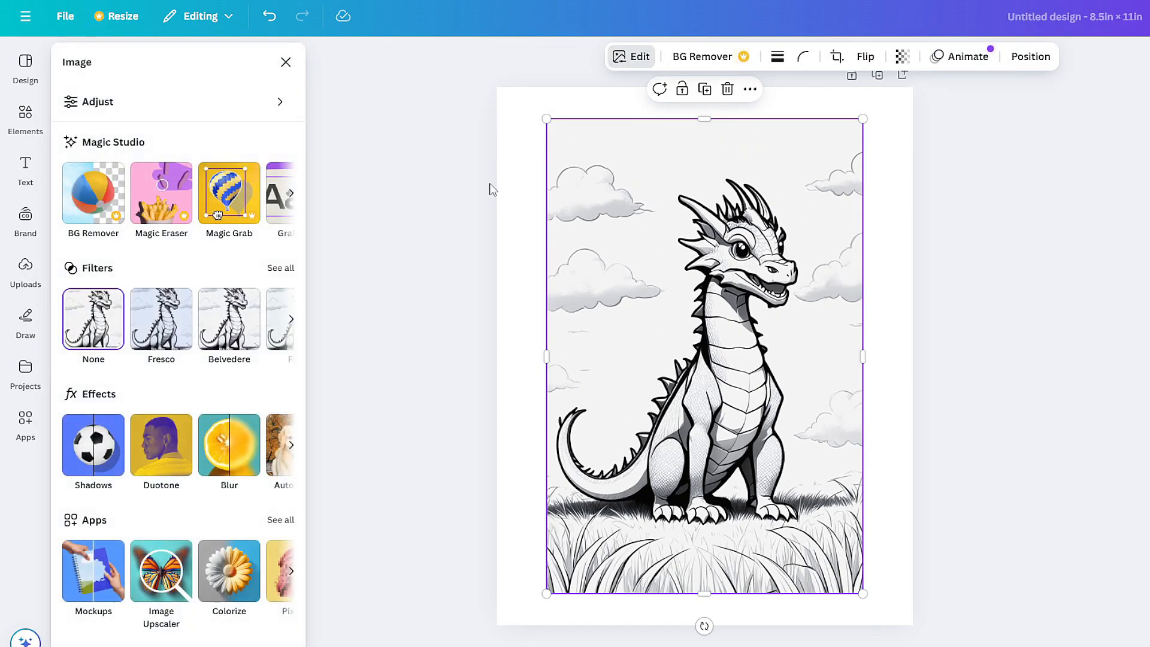
left_click(244, 108)
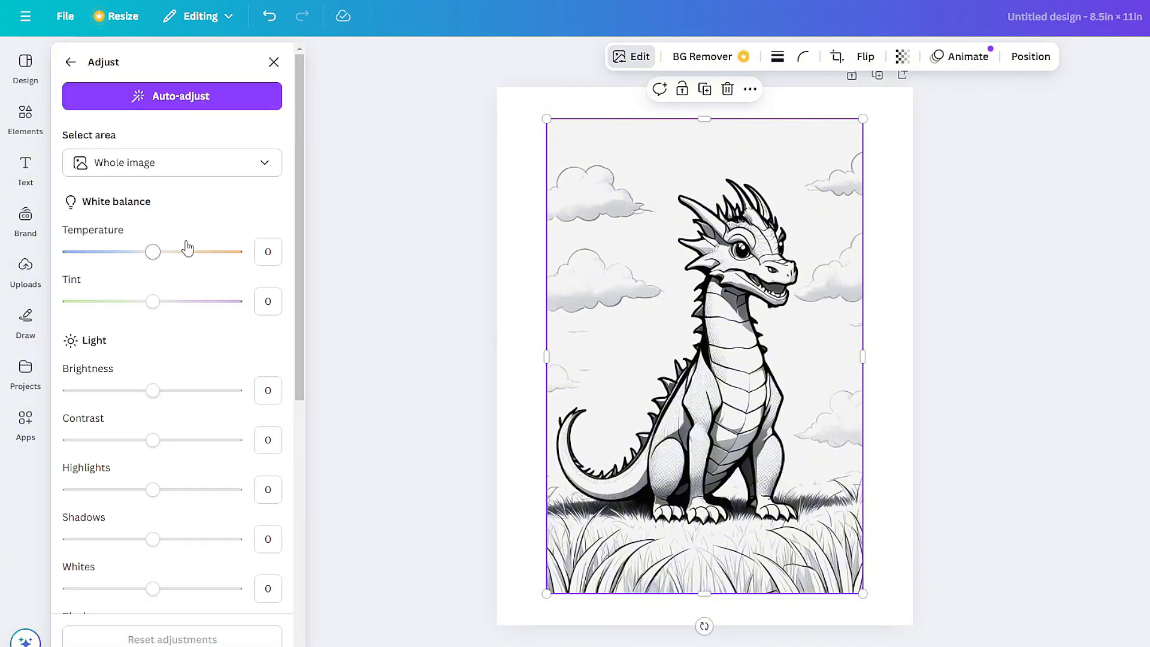
scroll(223, 210, "down", 3)
scroll(225, 217, "down", 3)
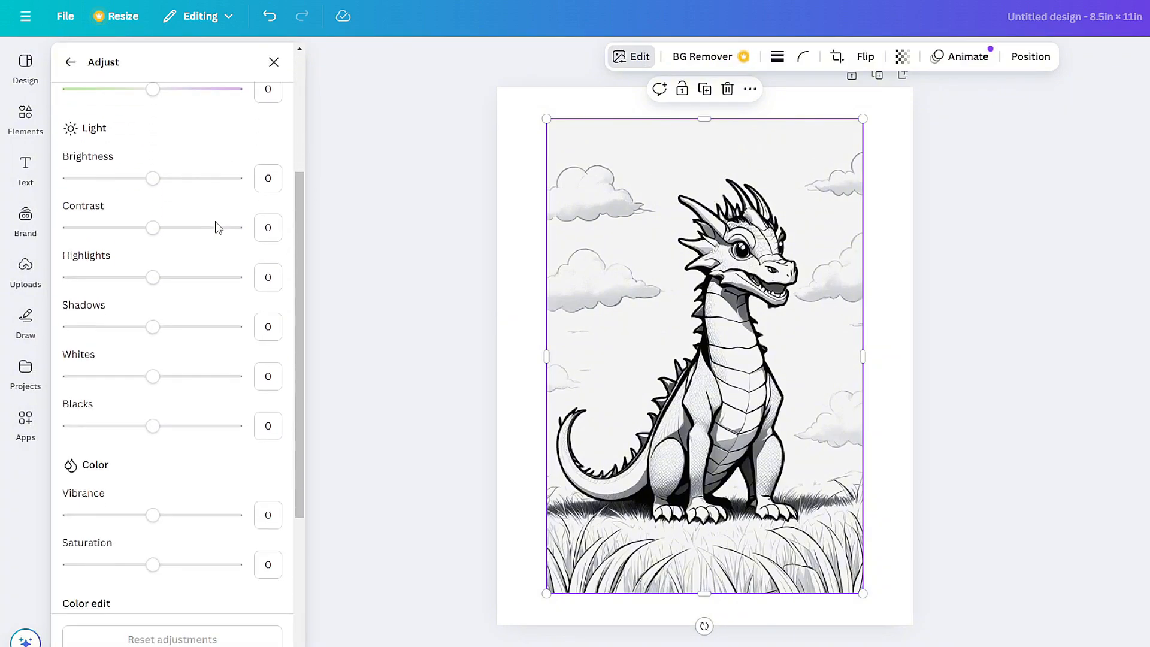
scroll(236, 233, "up", 2)
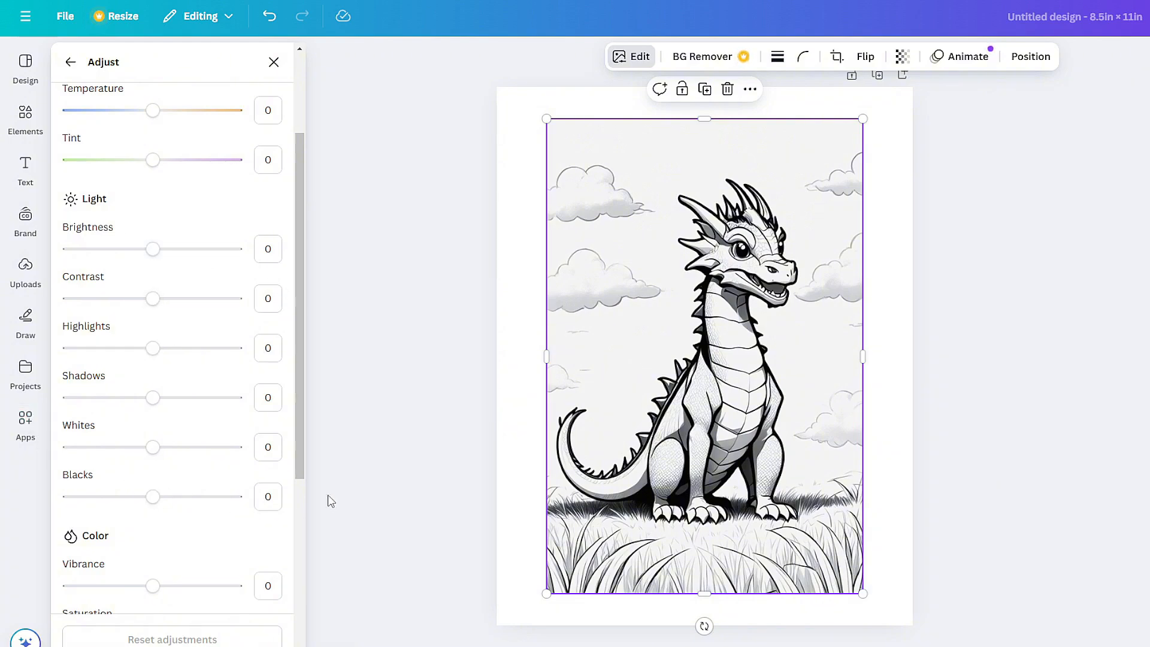
scroll(241, 400, "down", 2)
scroll(239, 321, "up", 2)
left_click_drag(157, 303, 253, 316)
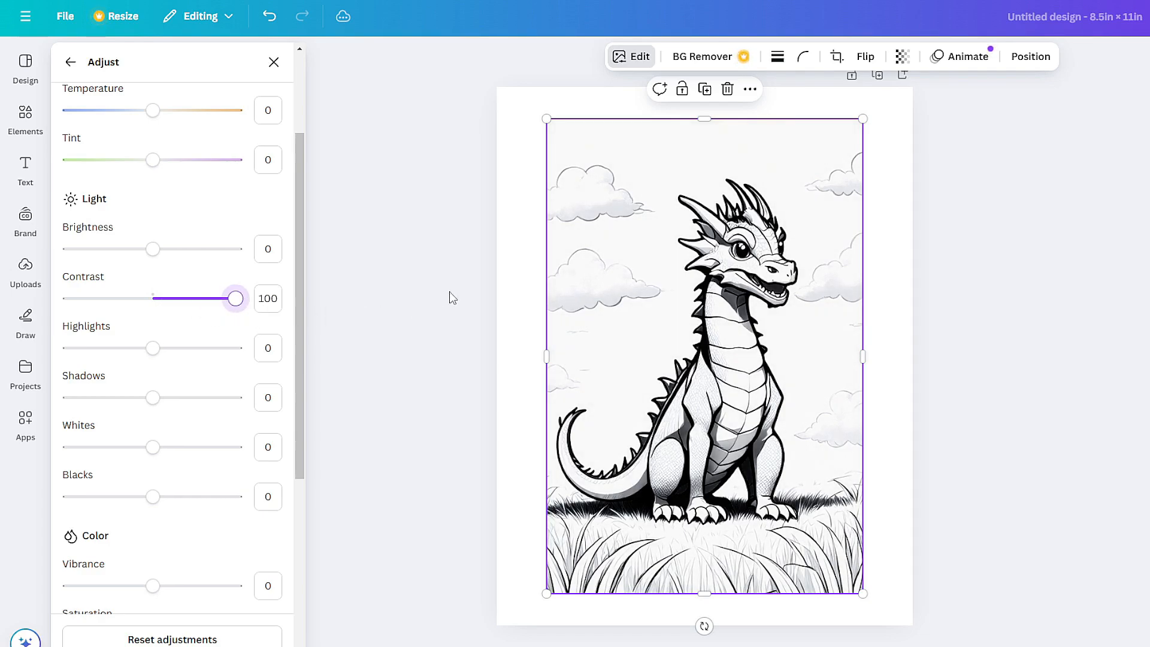
left_click(530, 270)
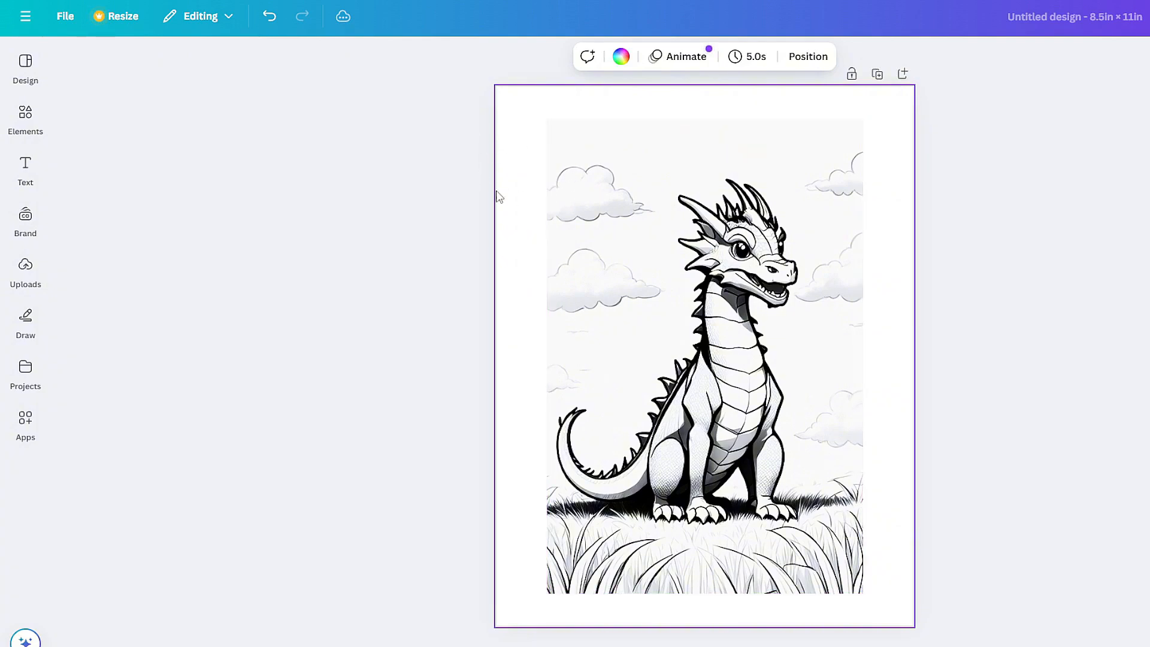
Reopen the dragon image's adjustments and set the brightness to 20.
scroll(513, 192, "up", 1)
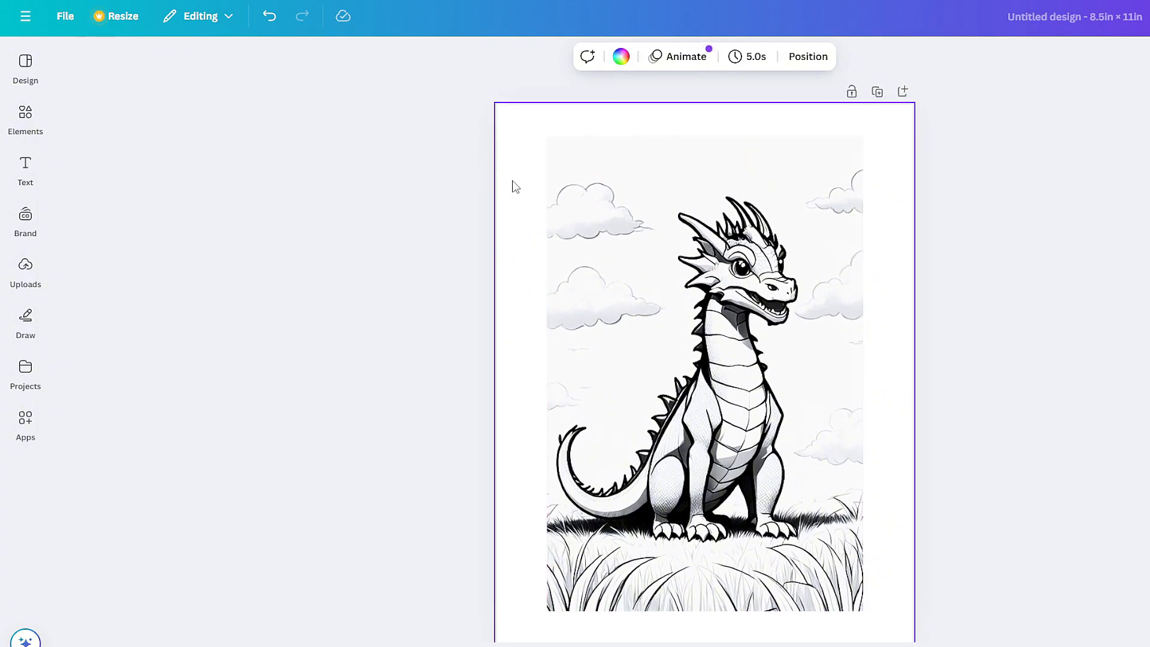
scroll(532, 213, "down", 2)
scroll(473, 254, "up", 2)
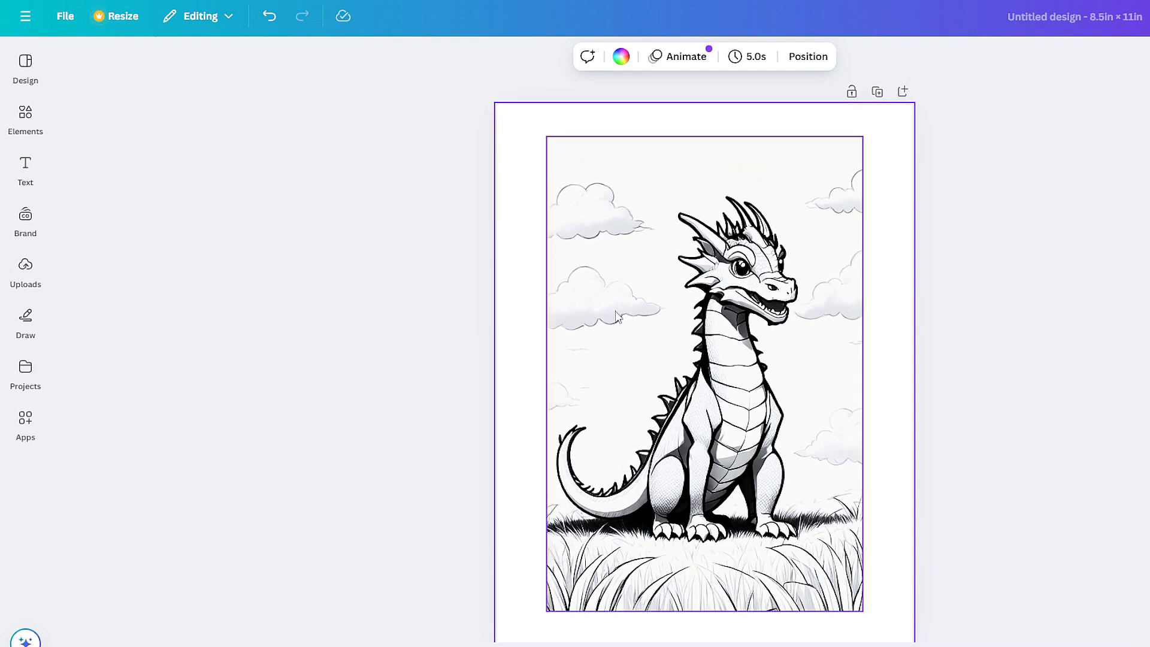
left_click(646, 234)
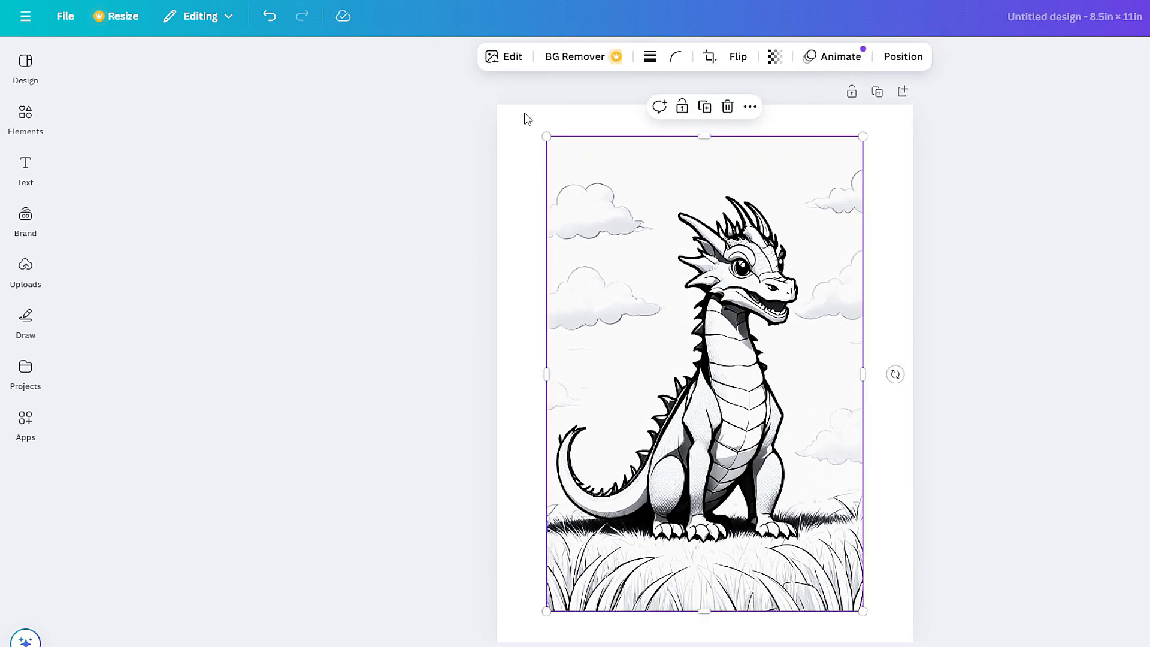
left_click(511, 60)
left_click(187, 114)
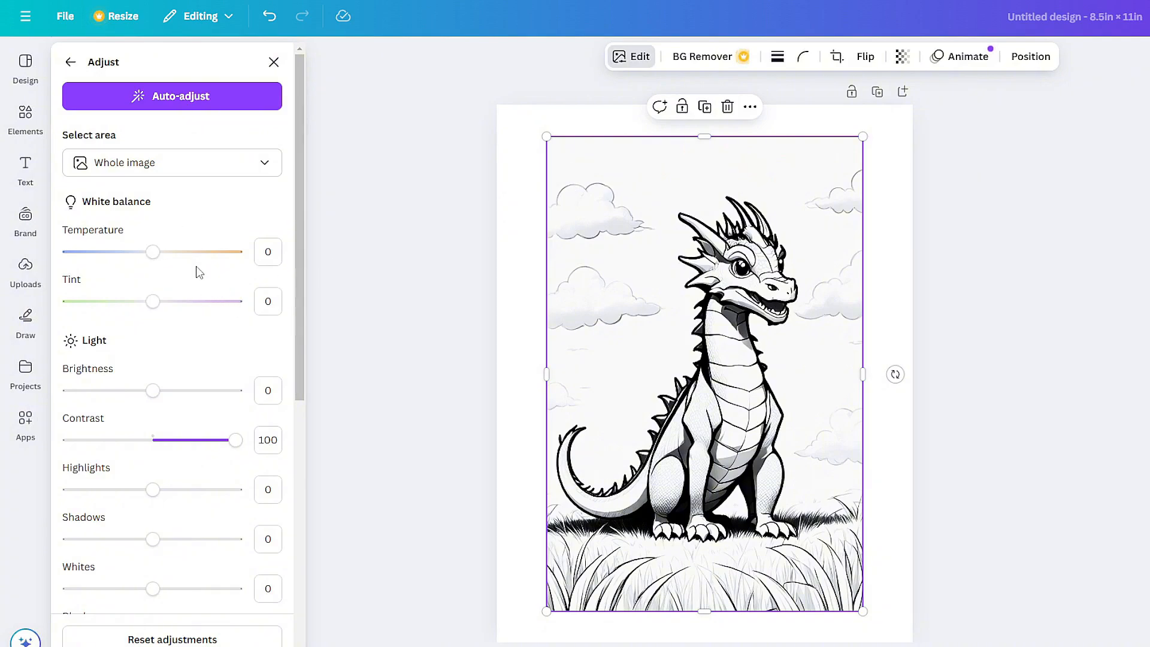
scroll(216, 264, "down", 1)
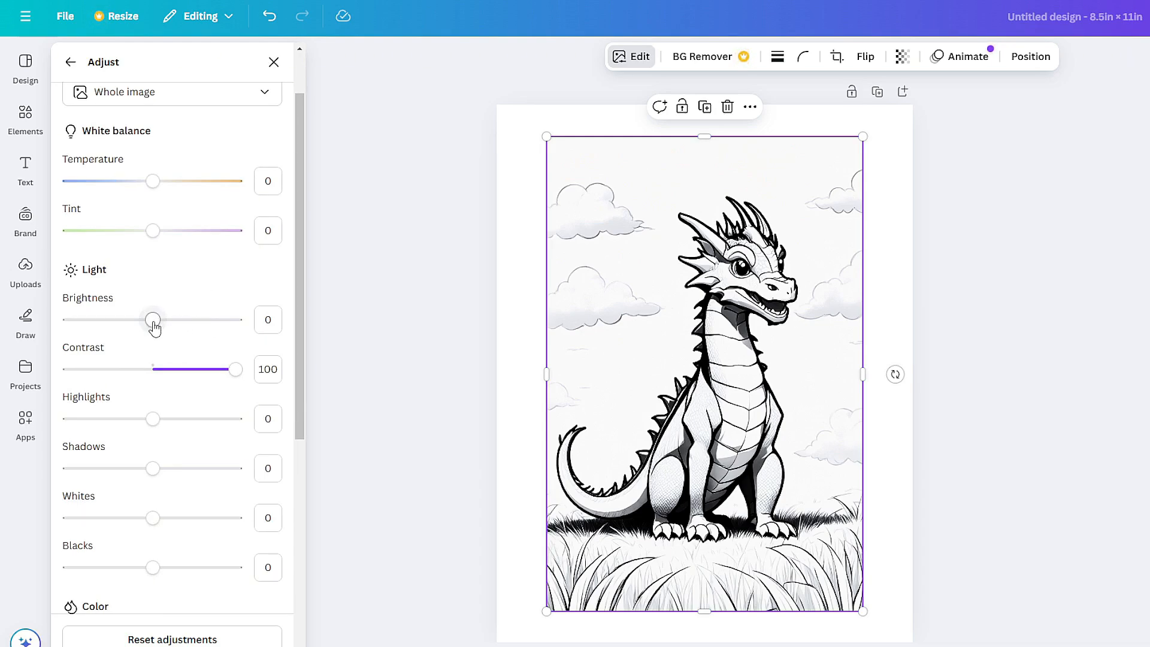
left_click_drag(153, 323, 175, 325)
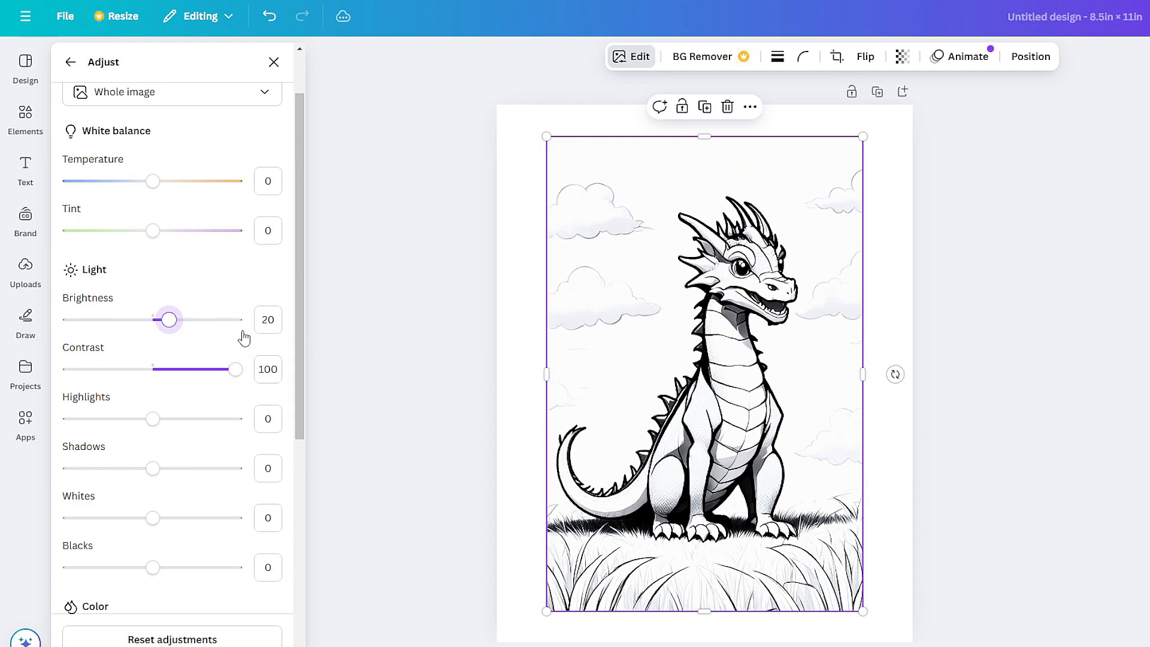
Compare the dragon image at both saturation extremes, 100 and -100, and leave the saturation at -100.
scroll(244, 337, "down", 1)
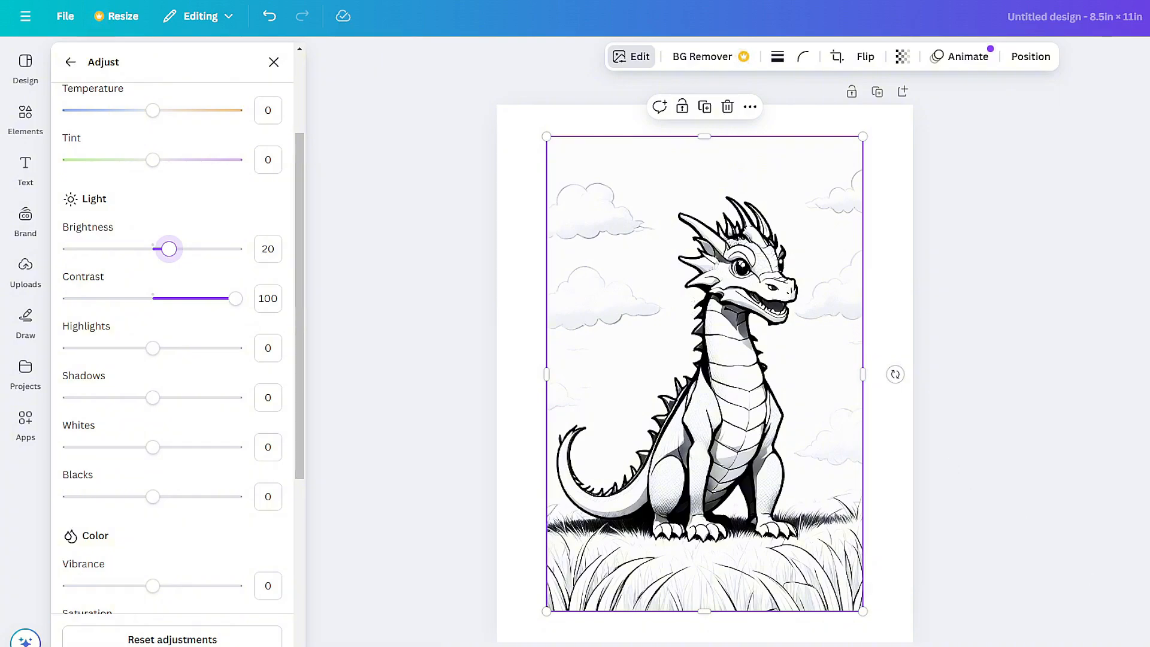
left_click_drag(1058, 646, 1083, 646)
scroll(681, 381, "up", 3)
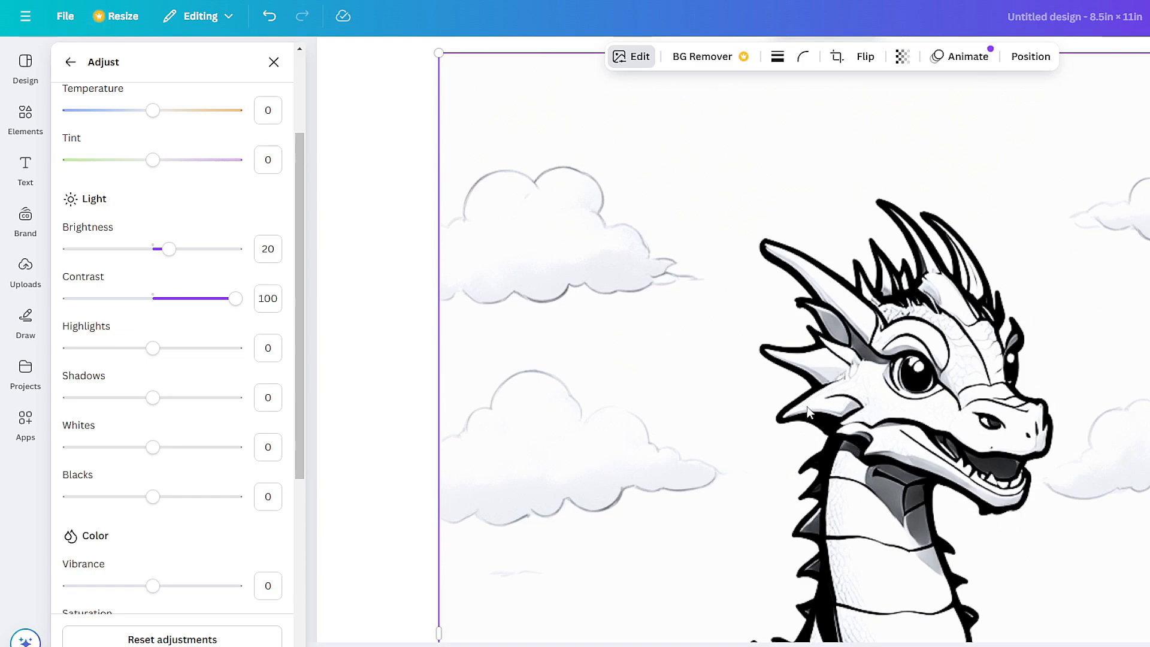
scroll(173, 397, "down", 1)
scroll(173, 398, "down", 3)
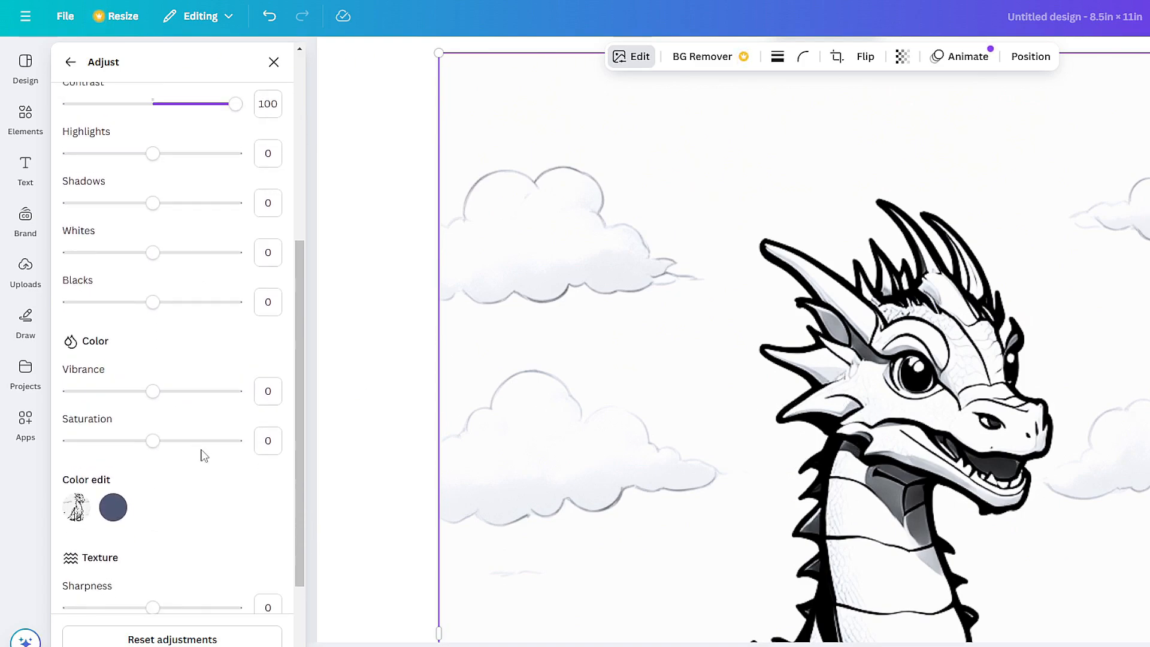
scroll(179, 480, "up", 1)
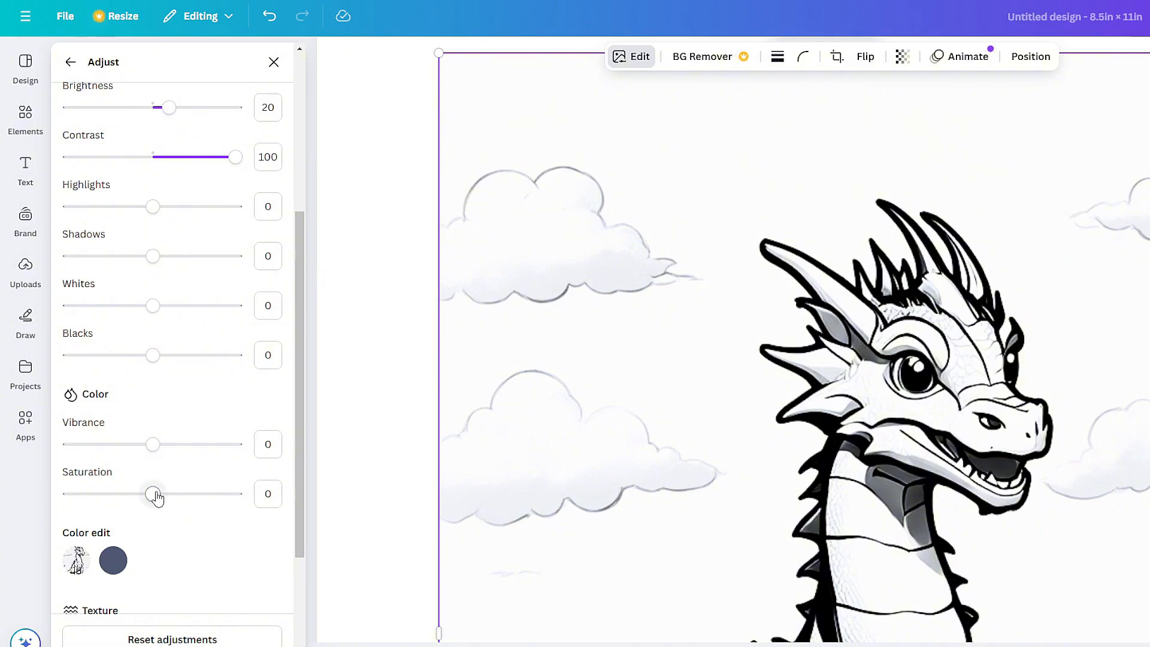
left_click_drag(157, 497, 4, 502)
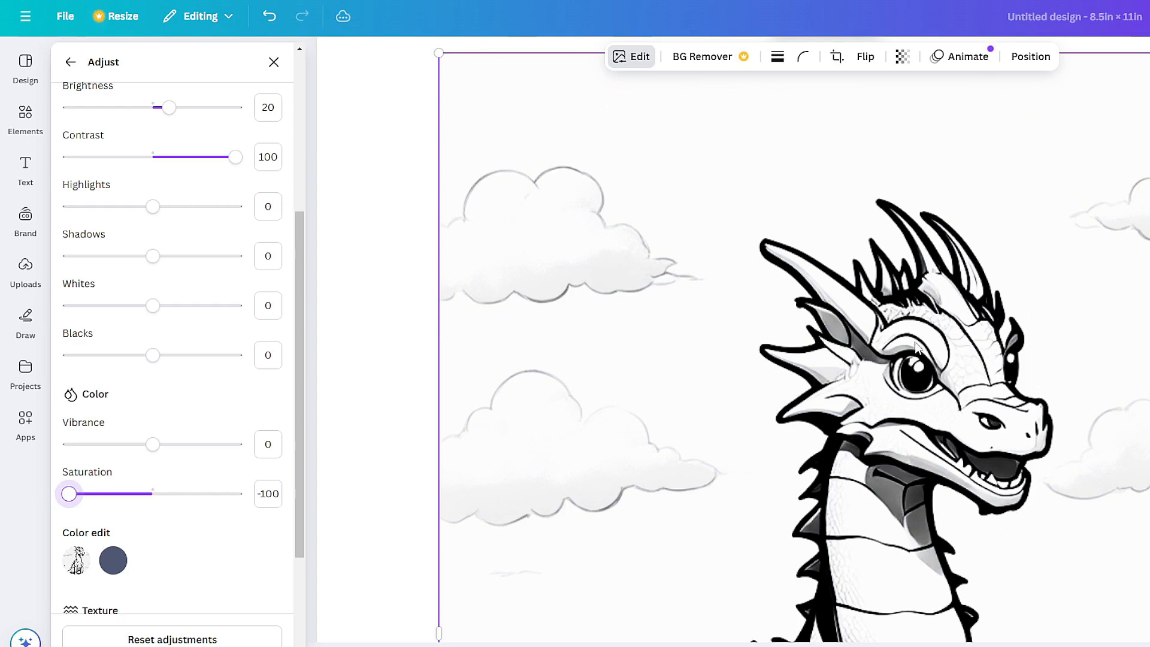
left_click_drag(71, 496, 375, 503)
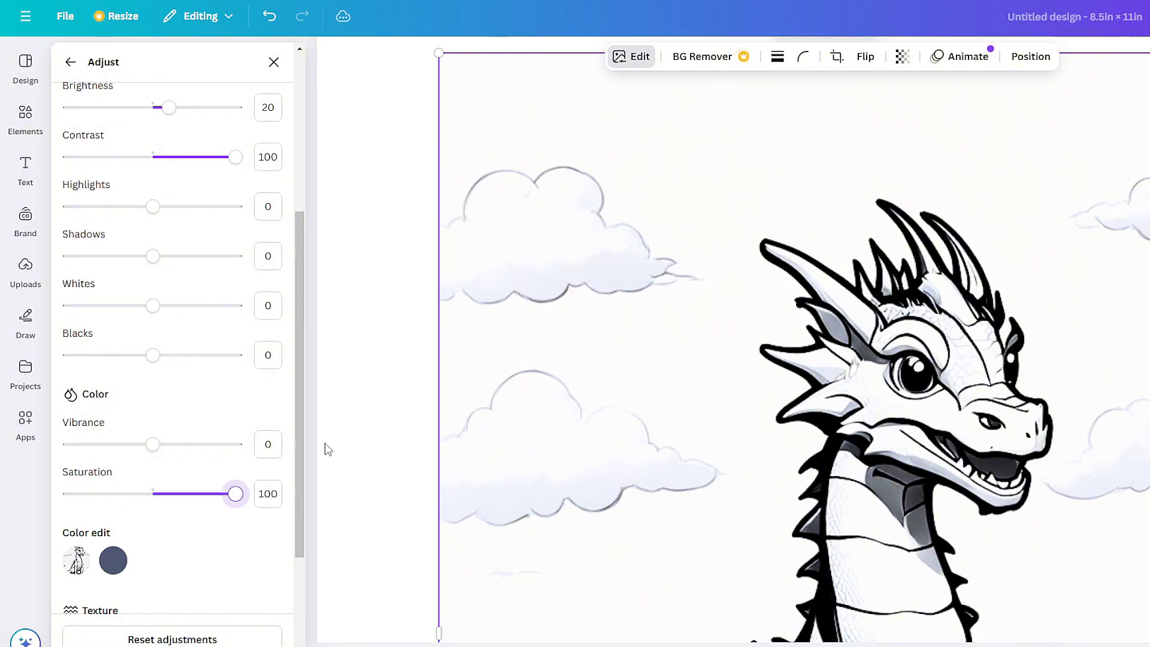
left_click_drag(237, 496, 12, 502)
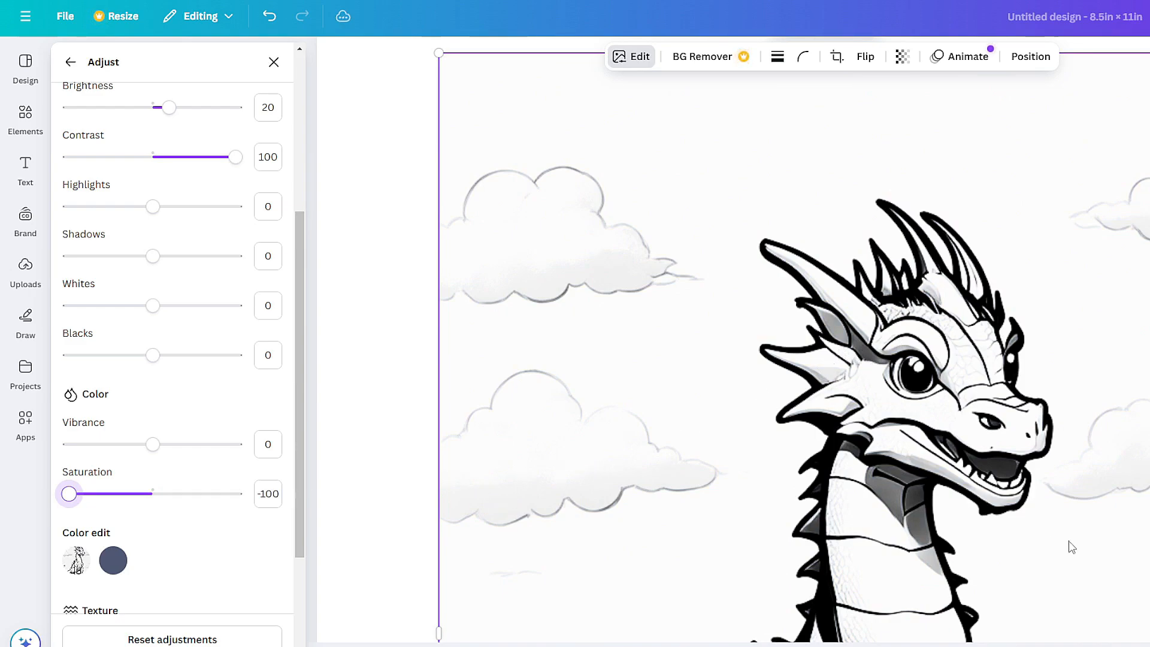
Set the dragon image's whites to 47 and blacks to -35, and deselect the image.
left_click_drag(1141, 646, 1116, 646)
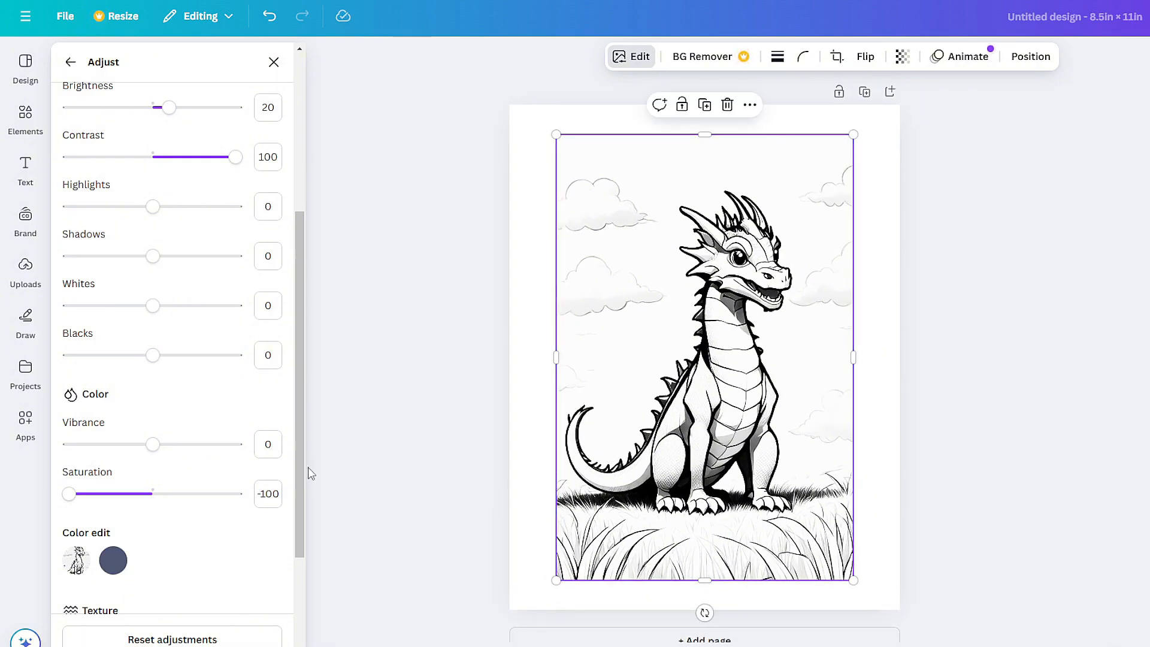
scroll(249, 452, "up", 1)
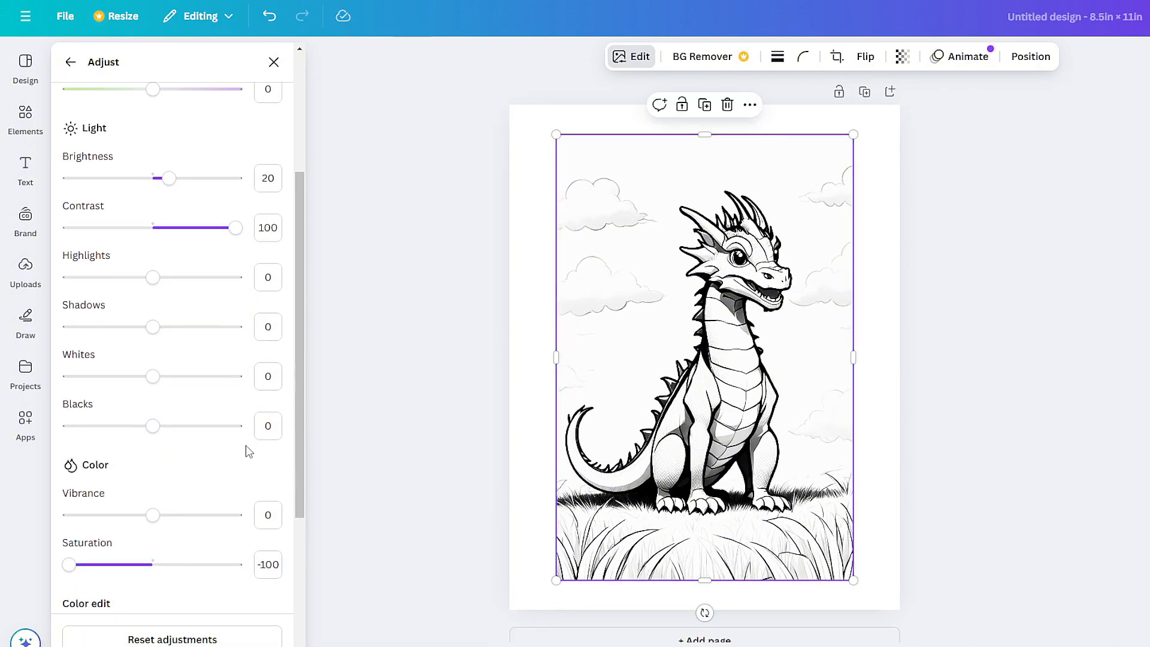
left_click(165, 383)
left_click_drag(163, 380, 189, 379)
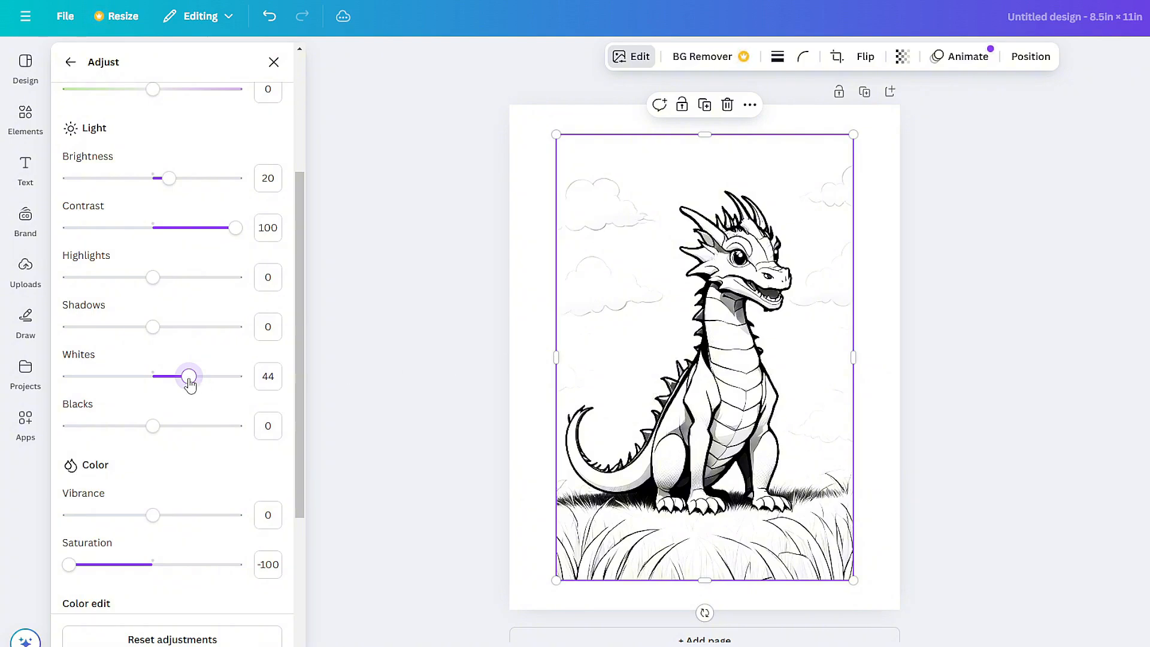
left_click_drag(190, 385, 194, 387)
scroll(213, 268, "up", 2)
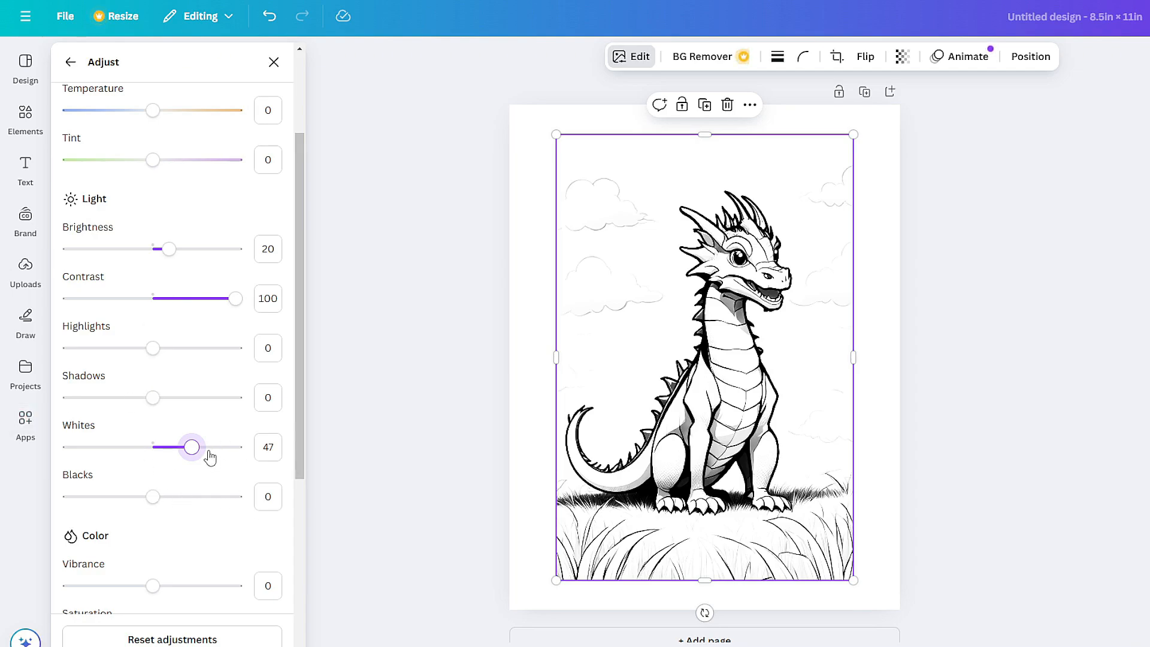
left_click_drag(152, 504, 125, 519)
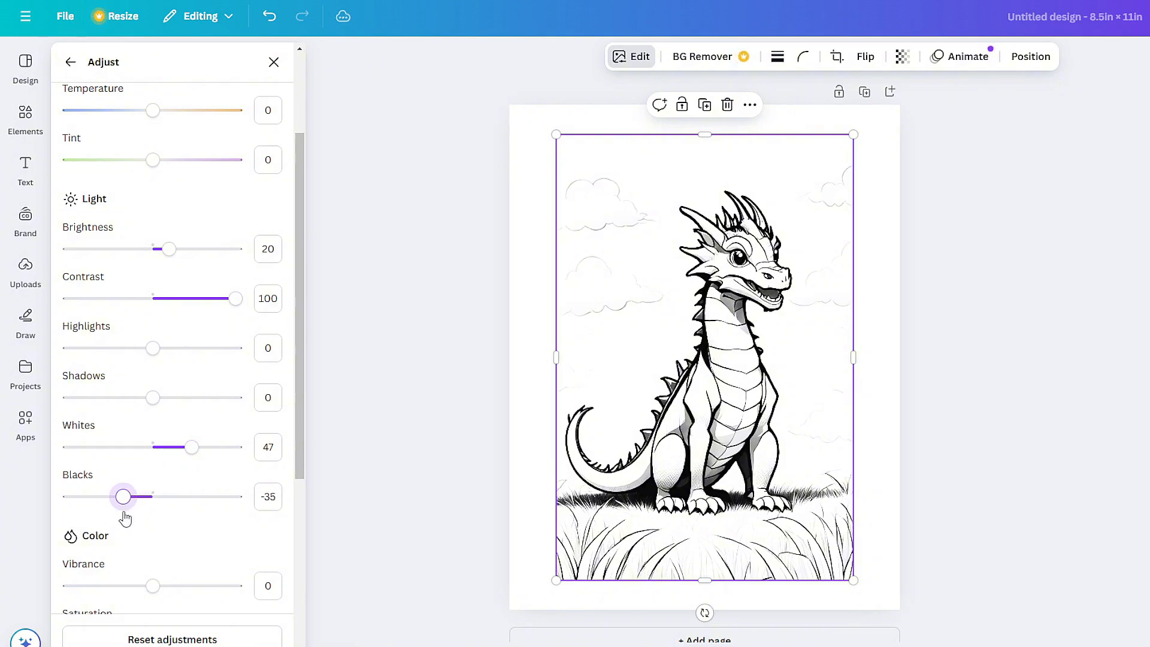
left_click(525, 367)
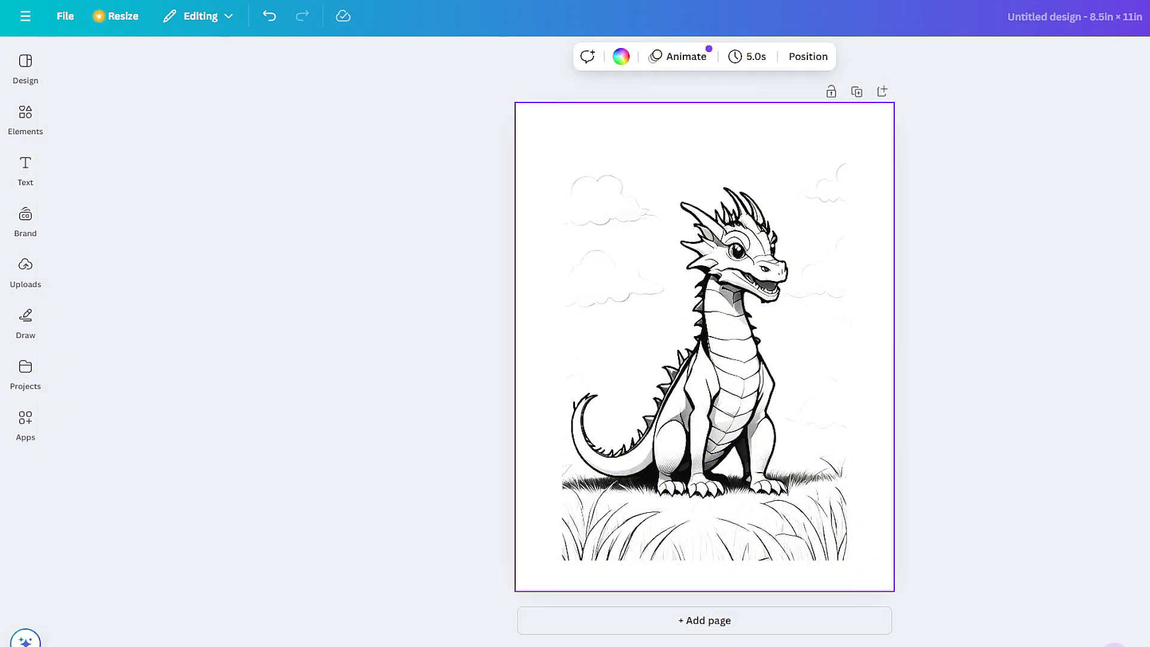